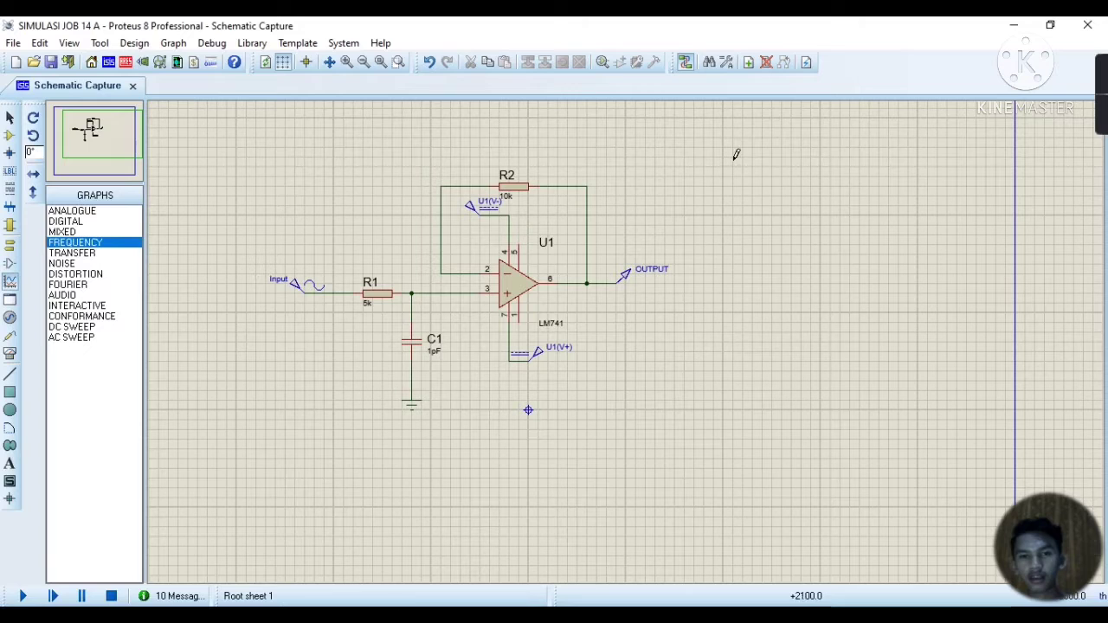
- Place a frequency graph right of the op-amp circuit and add a phasor trace using P1 Input, P2 OUTPUT and expression P2/P1
left_click_drag(723, 148, 1004, 418)
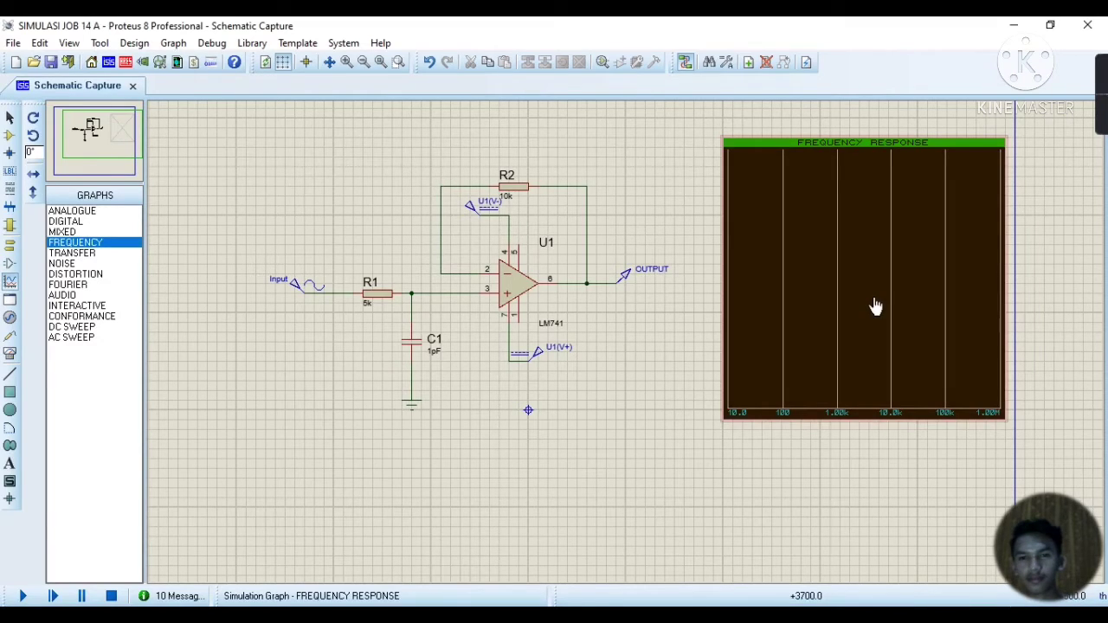
right_click(841, 196)
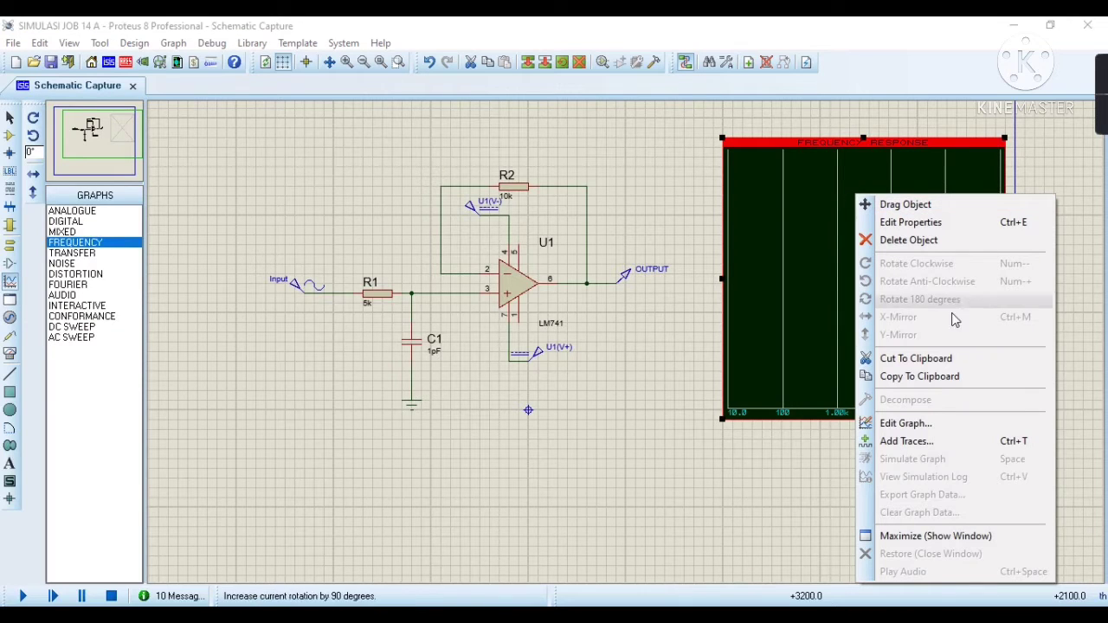
left_click(939, 445)
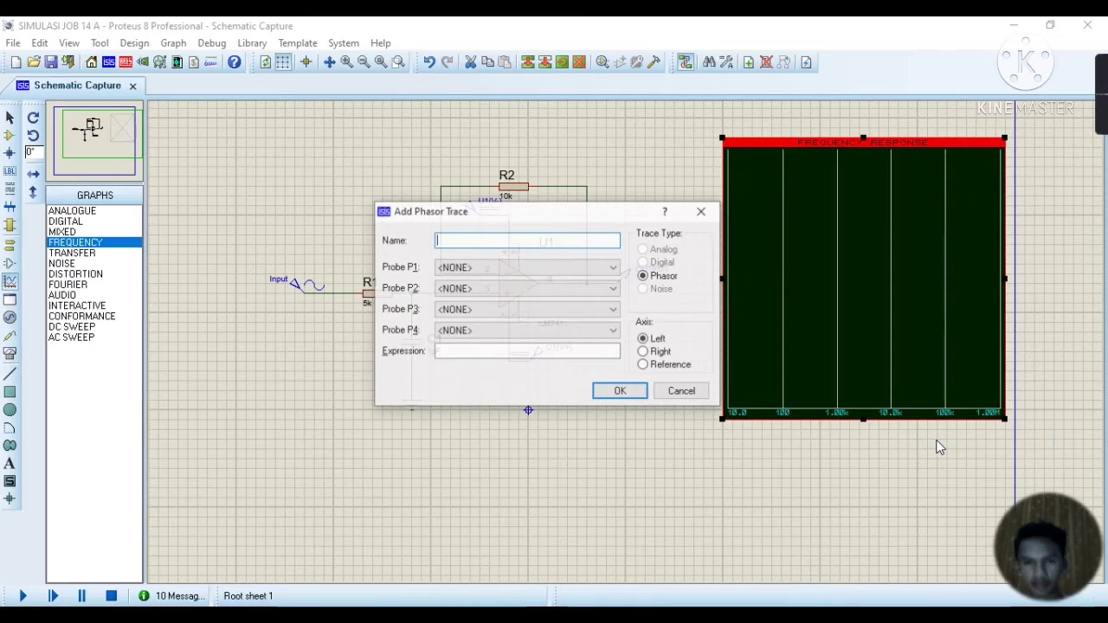
left_click(477, 268)
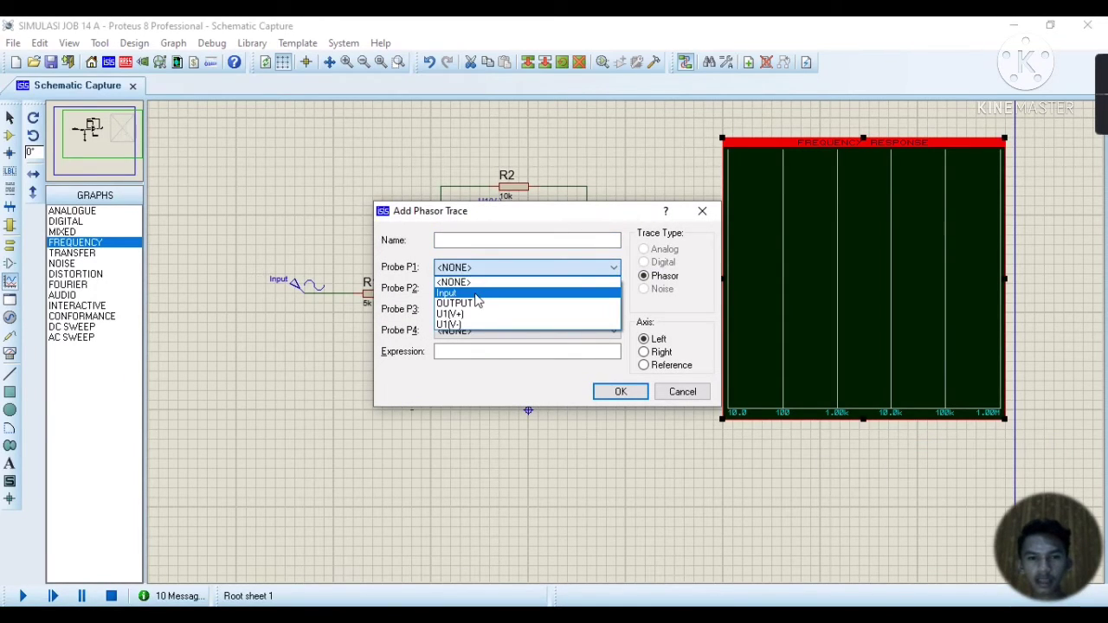
left_click(477, 292)
left_click(503, 290)
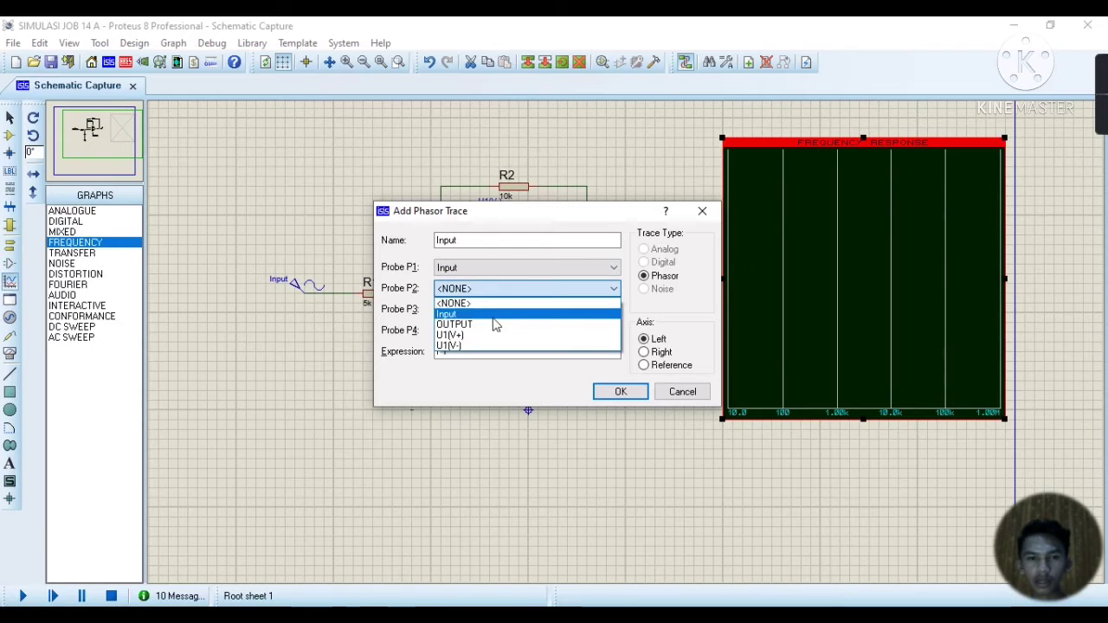
left_click(491, 324)
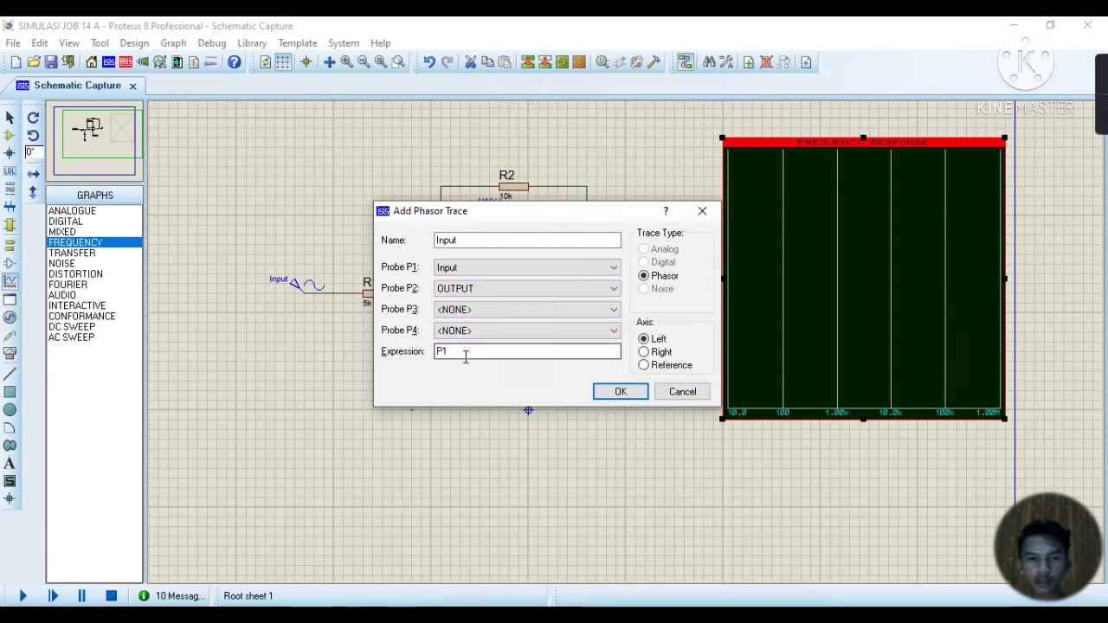
left_click(438, 351)
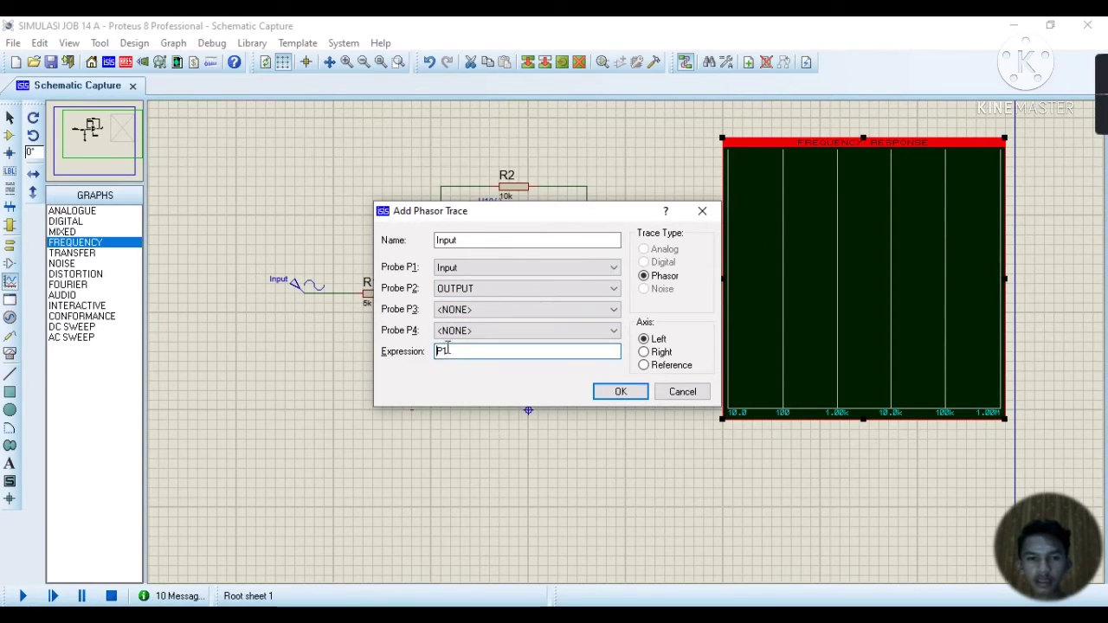
type("P2")
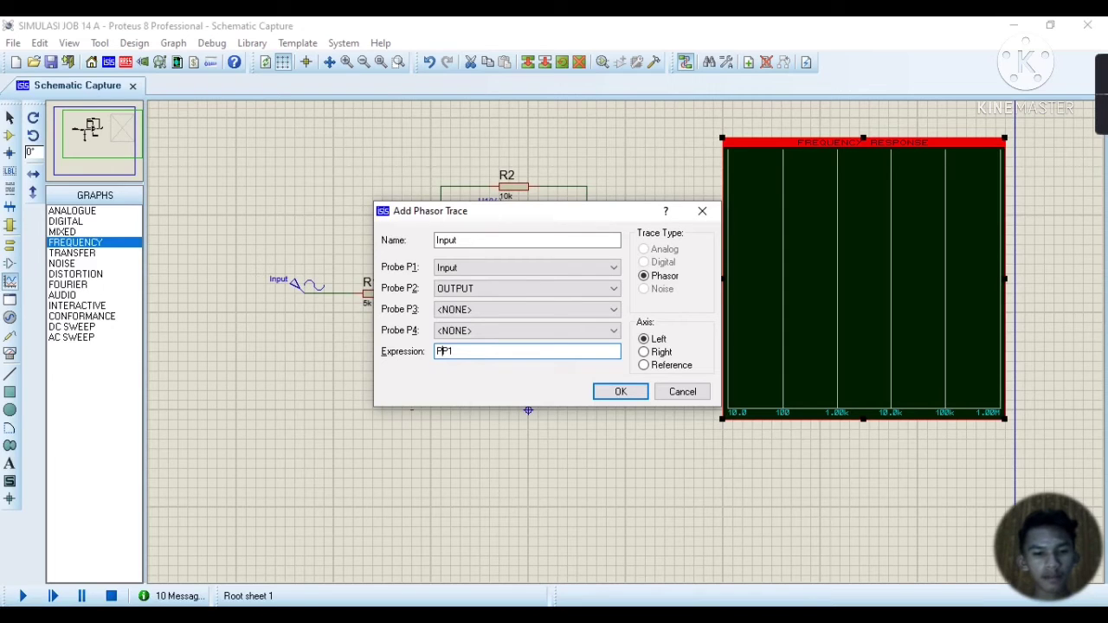
type("/")
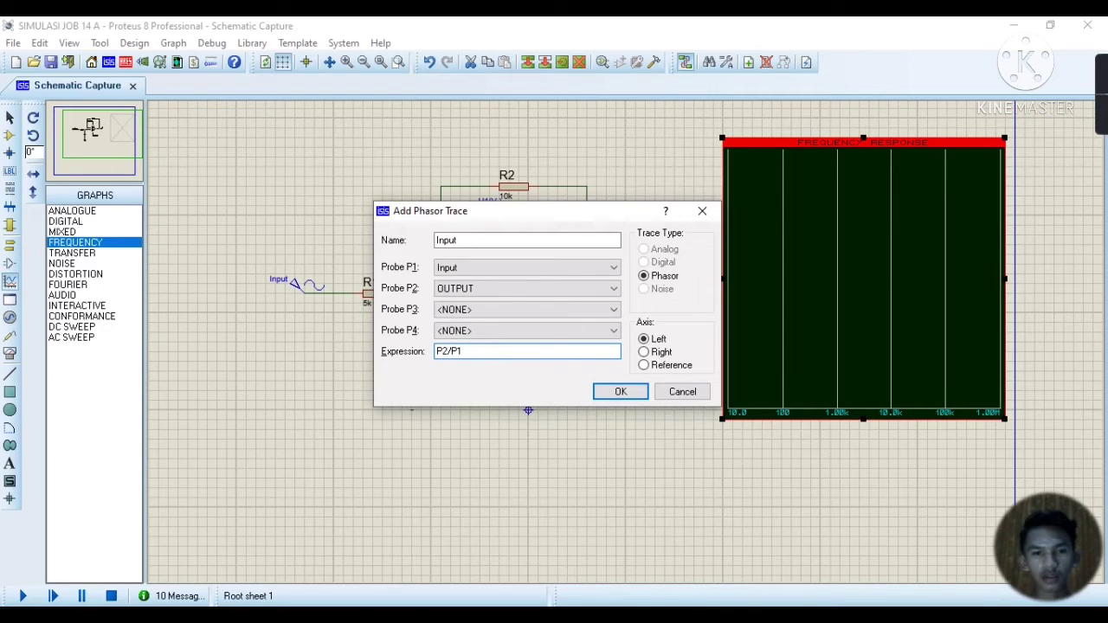
left_click(606, 393)
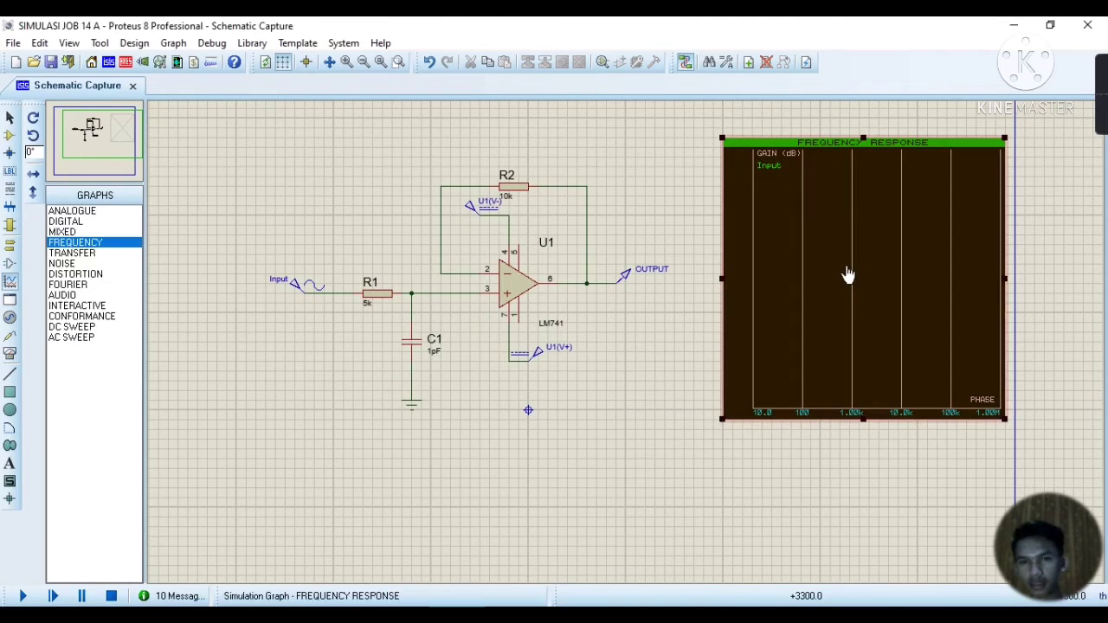
- Set the frequency graph's reference to Input and its stop frequency to 100K, and simulate the graph
right_click(847, 260)
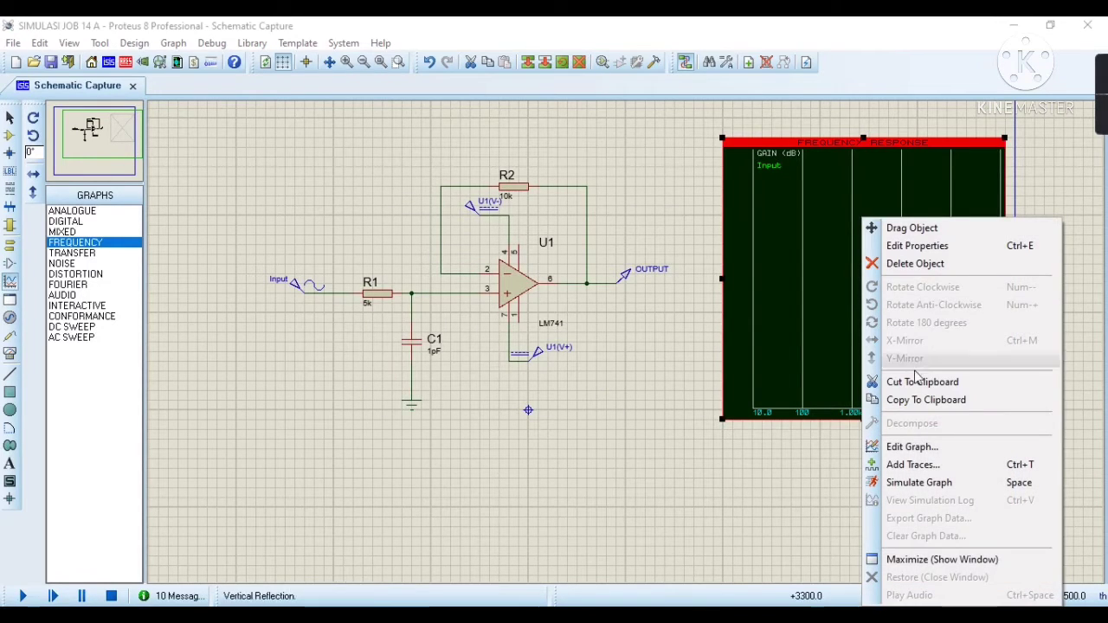
left_click(938, 448)
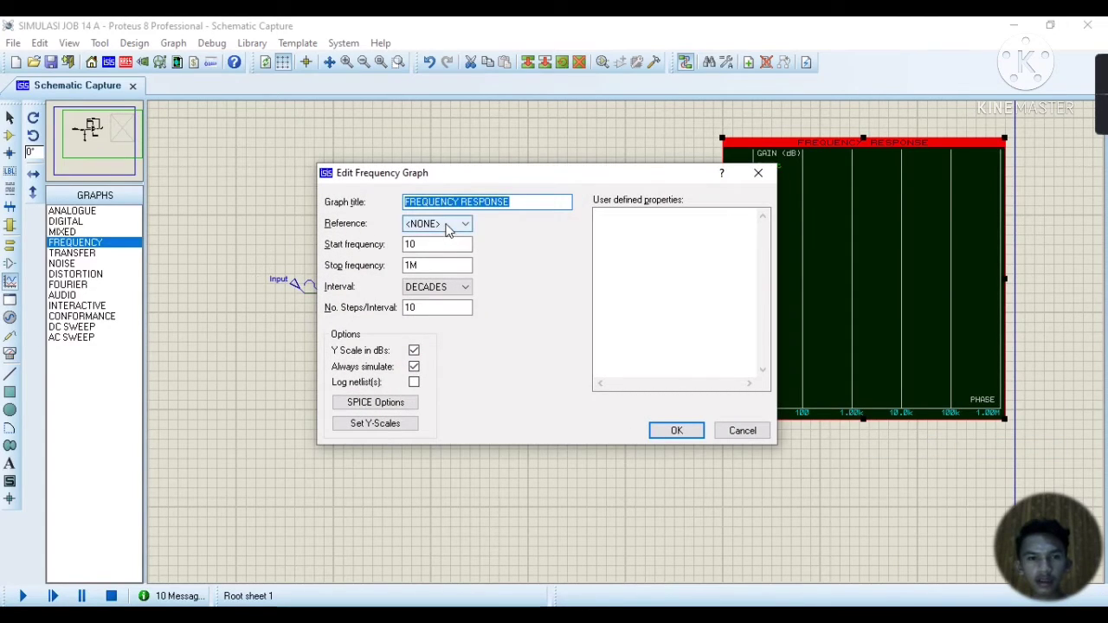
left_click(446, 225)
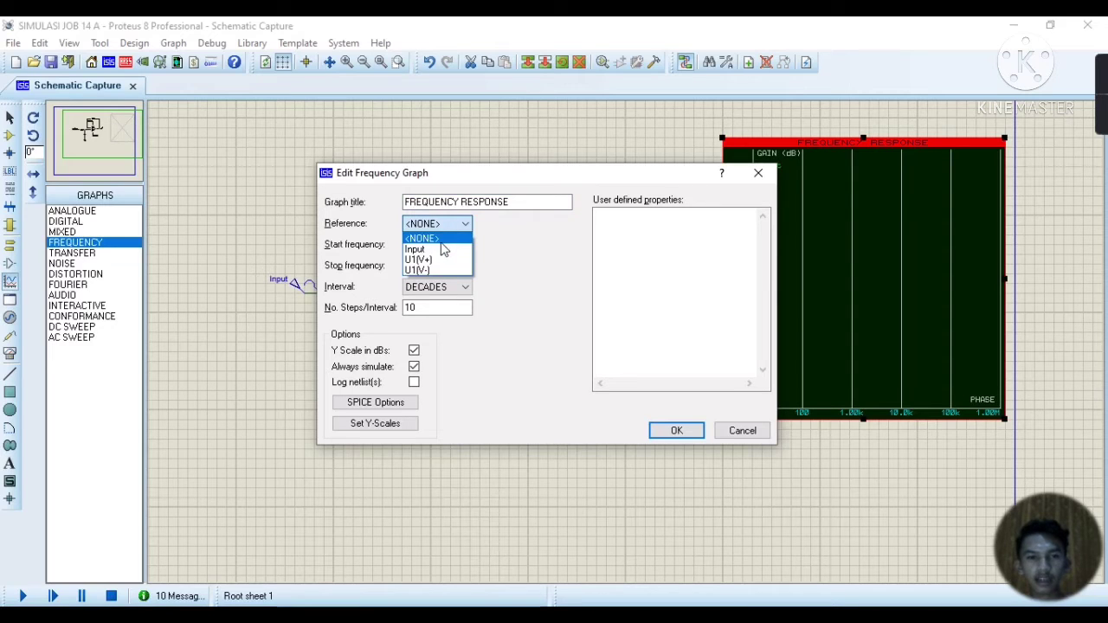
left_click(437, 250)
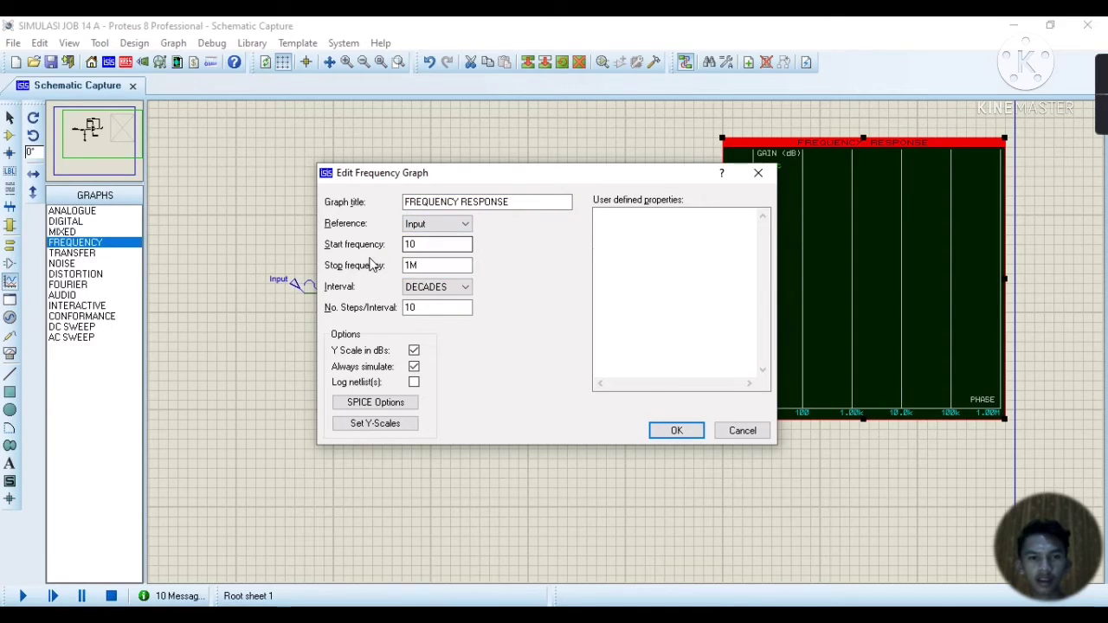
left_click(427, 266)
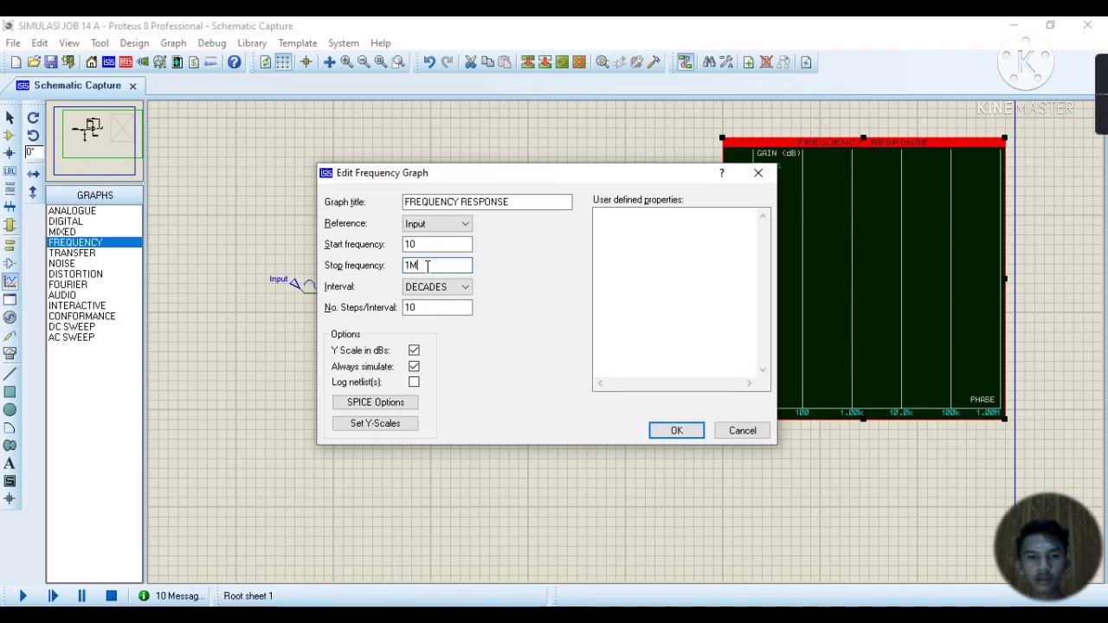
key("BackSpace")
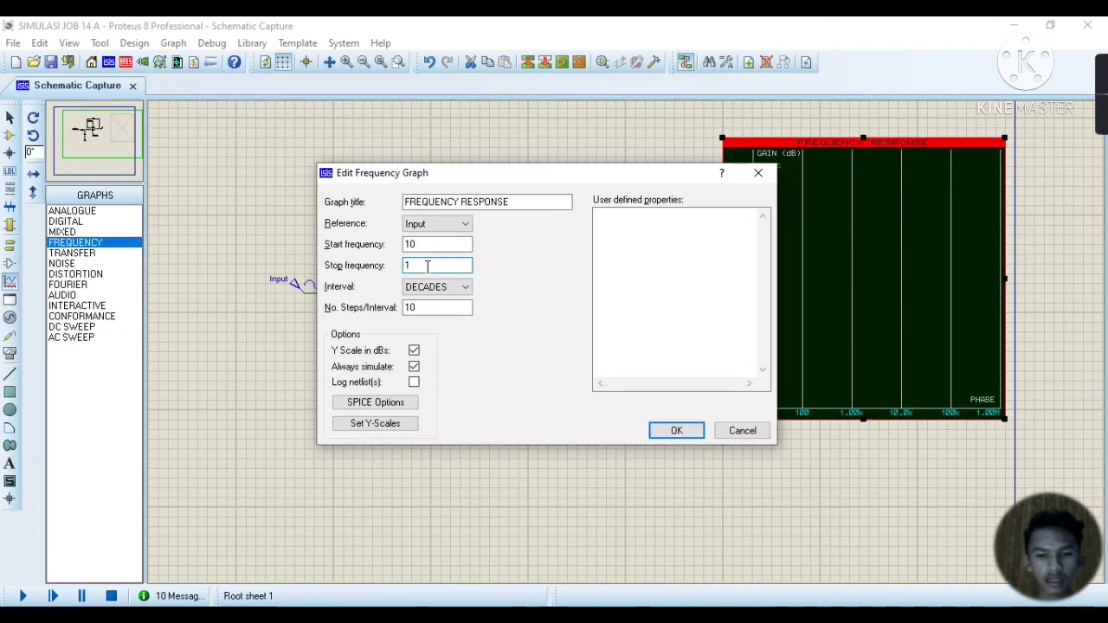
type("00K")
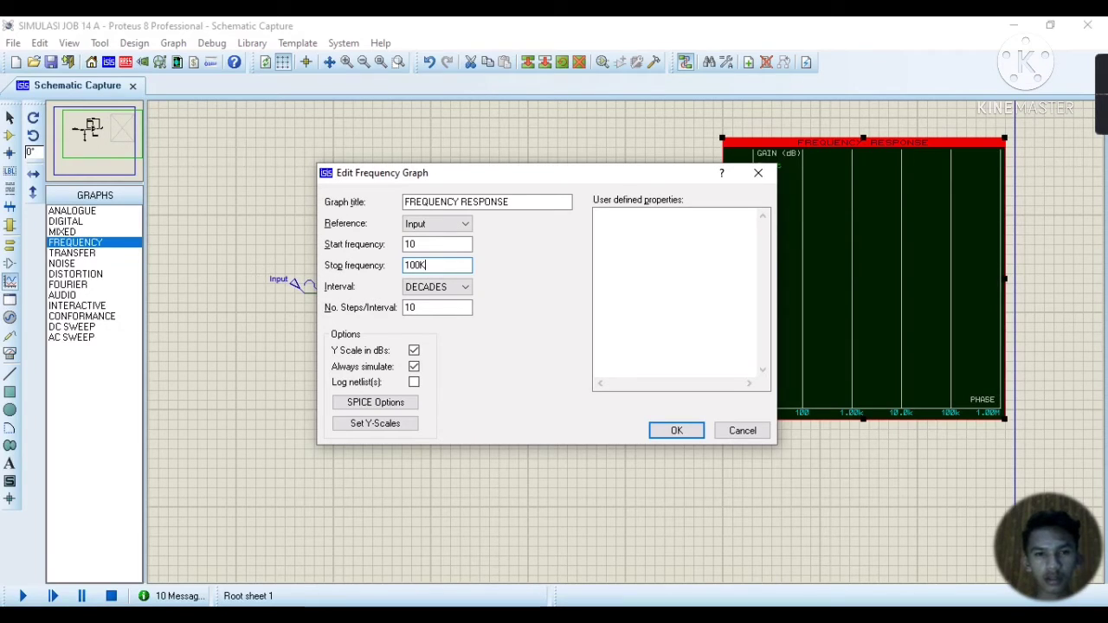
left_click(672, 436)
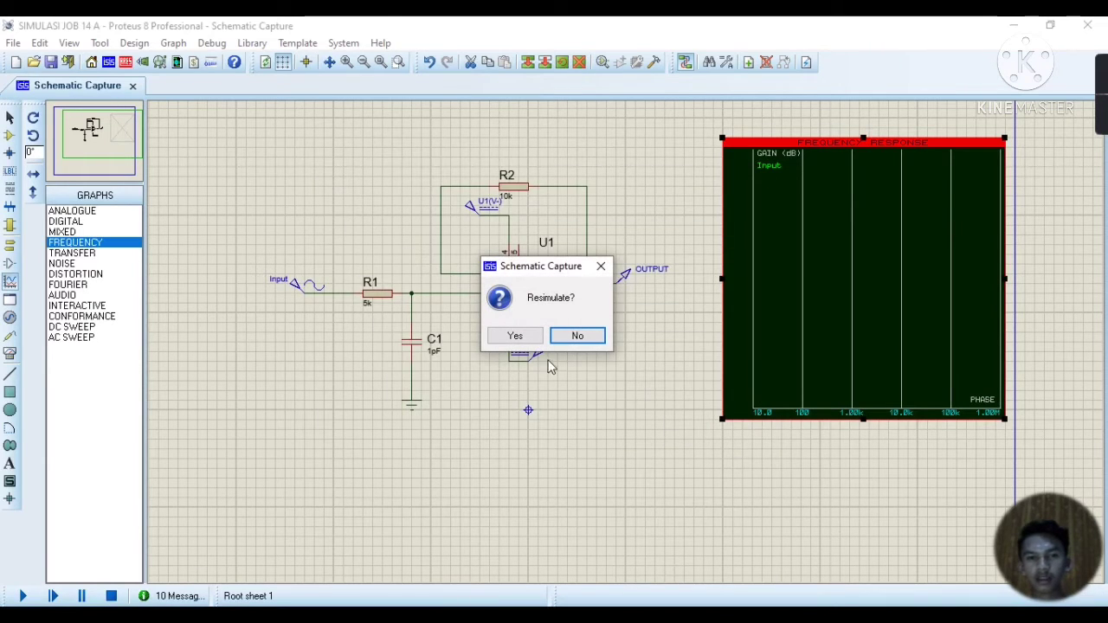
left_click(528, 340)
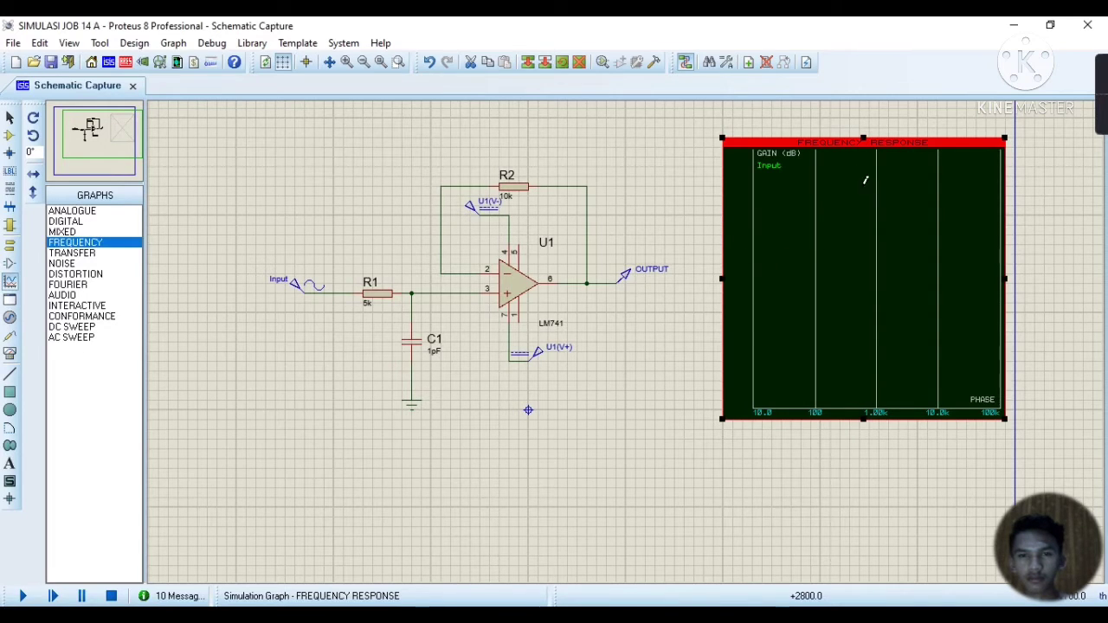
key("space")
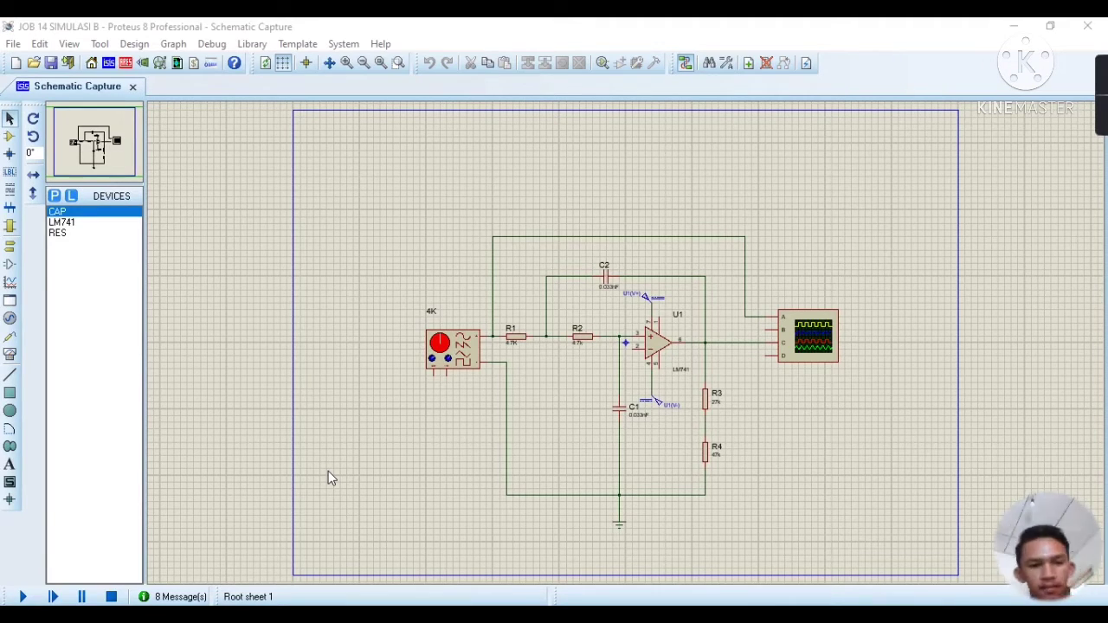
- Run the JOB 14 SIMULASI B circuit simulation and set the signal generator's amplitude level to 2.00
left_click(25, 598)
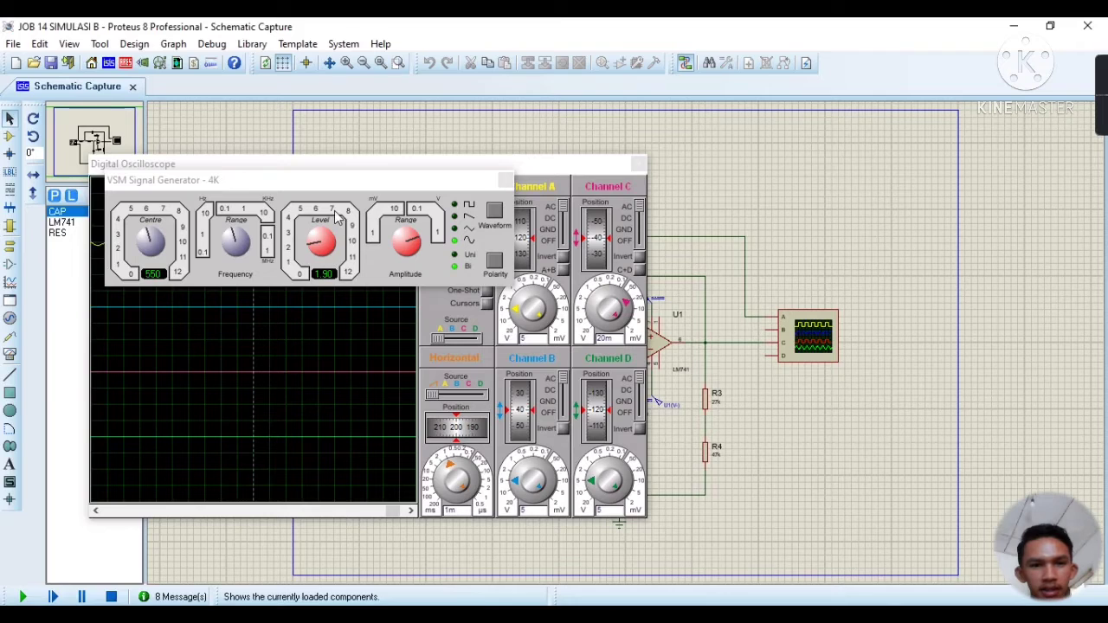
left_click_drag(329, 181, 743, 143)
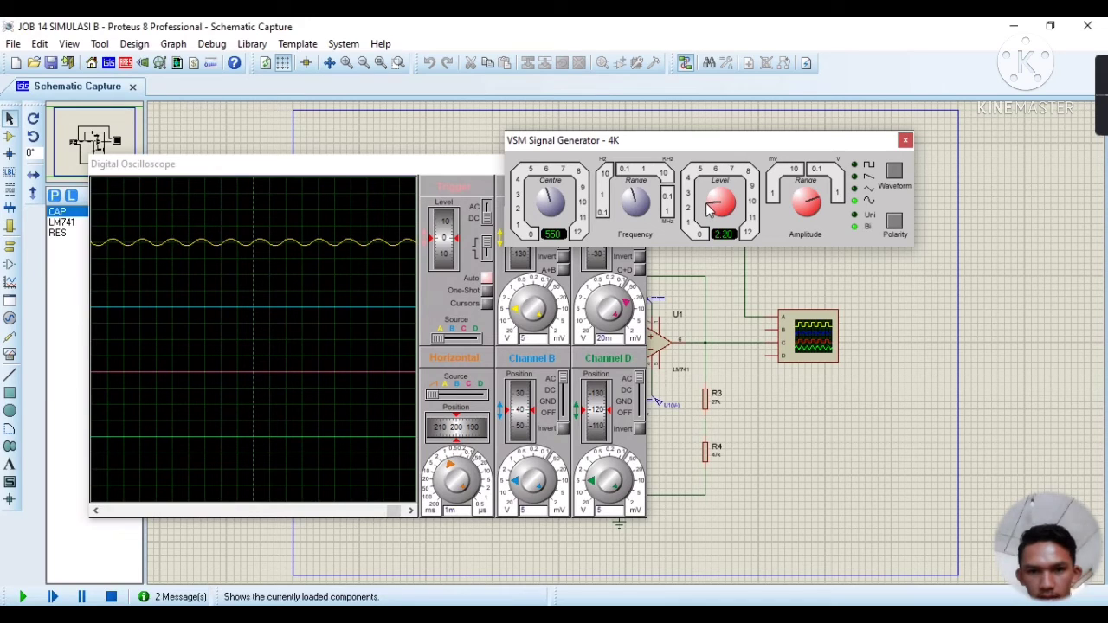
left_click_drag(706, 206, 704, 208)
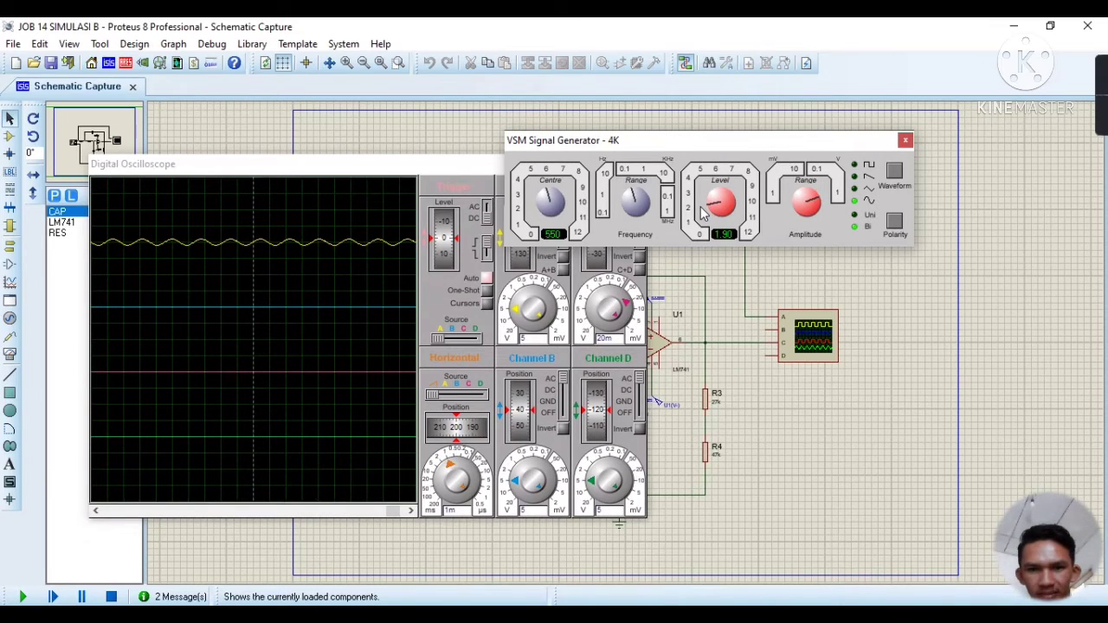
left_click_drag(702, 213, 700, 210)
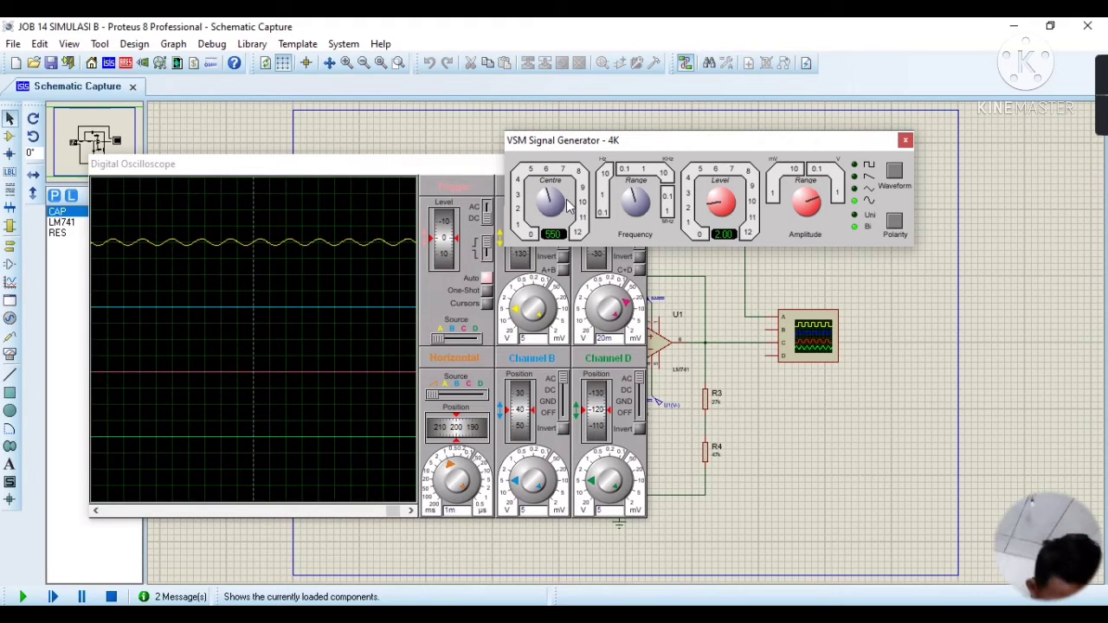
- Tune the signal generator's frequency to 200, 1.00K and finally 8.00K, using the next higher frequency range for the last value
left_click_drag(567, 193, 538, 212)
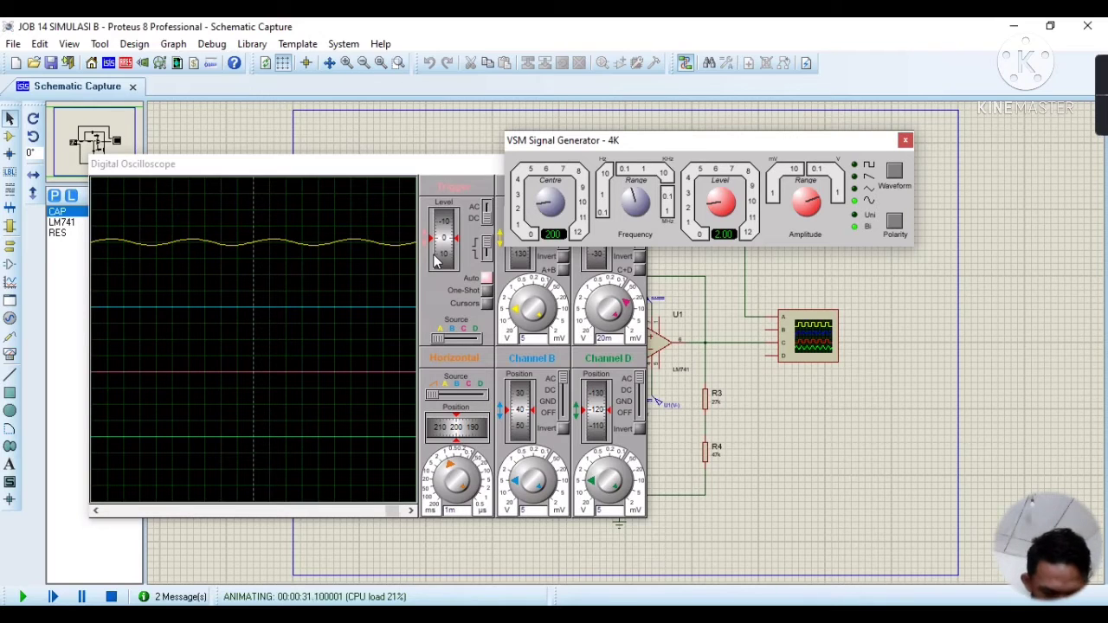
left_click_drag(537, 206, 568, 209)
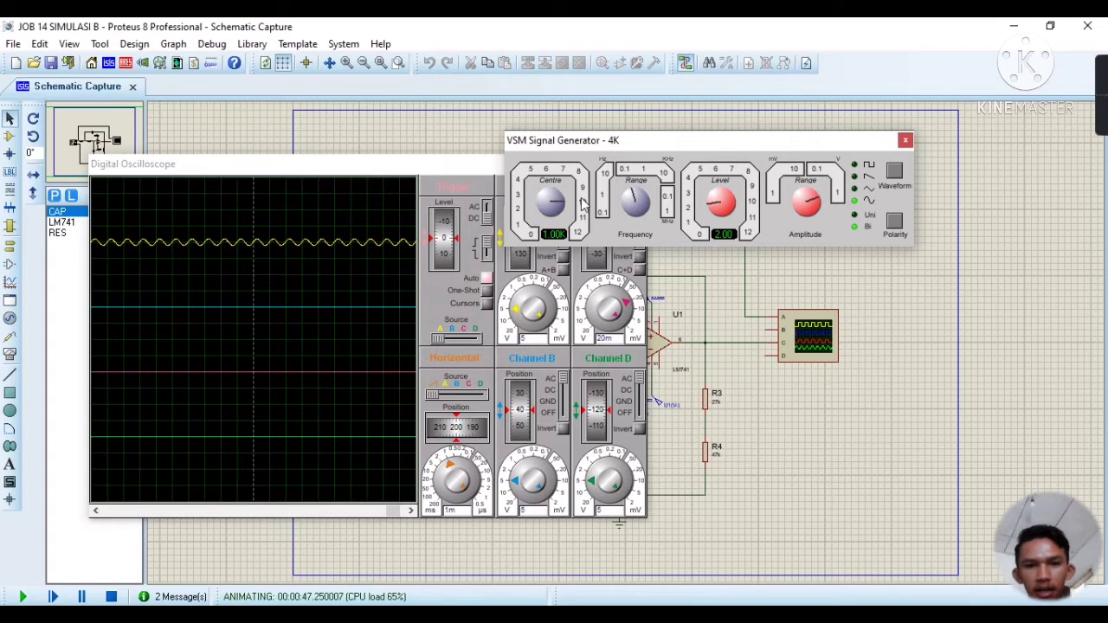
left_click(631, 196)
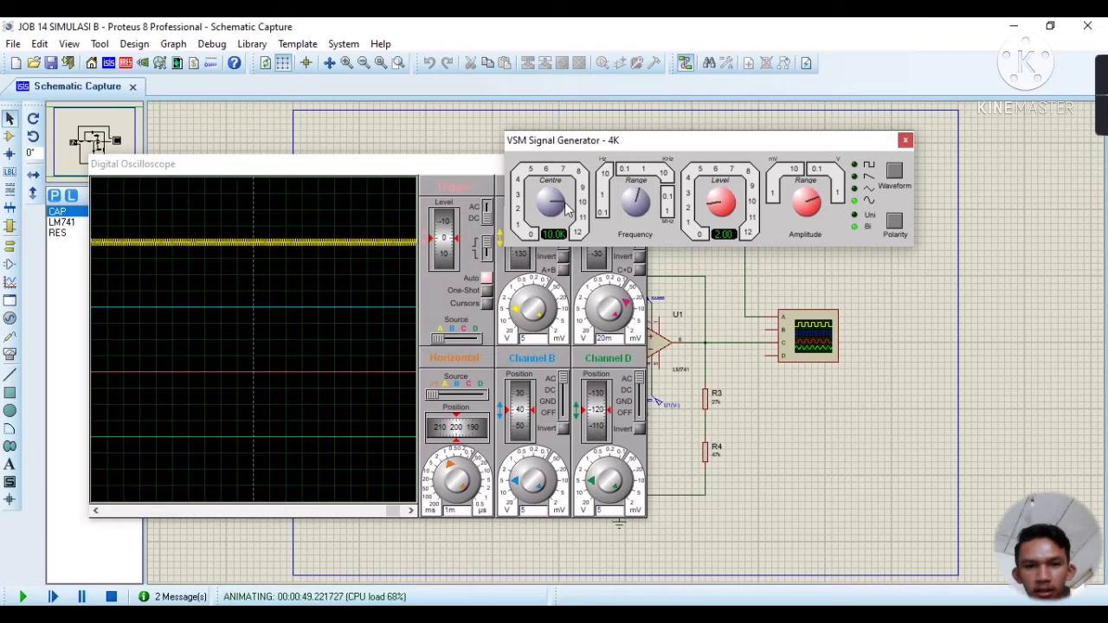
scroll(564, 206, "down", 1)
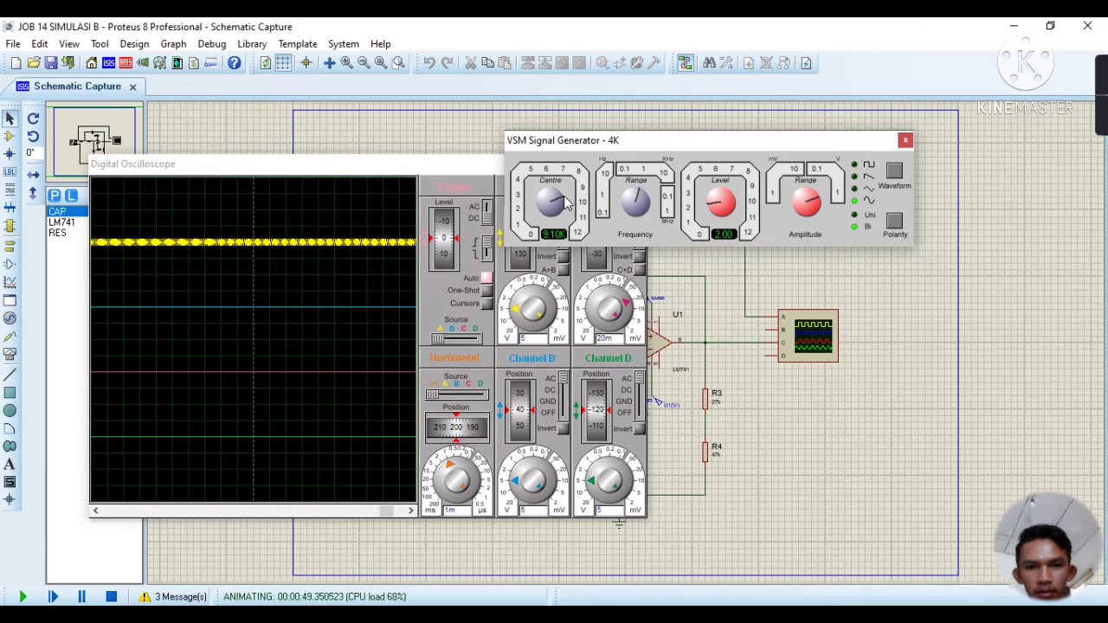
scroll(567, 199, "down", 4)
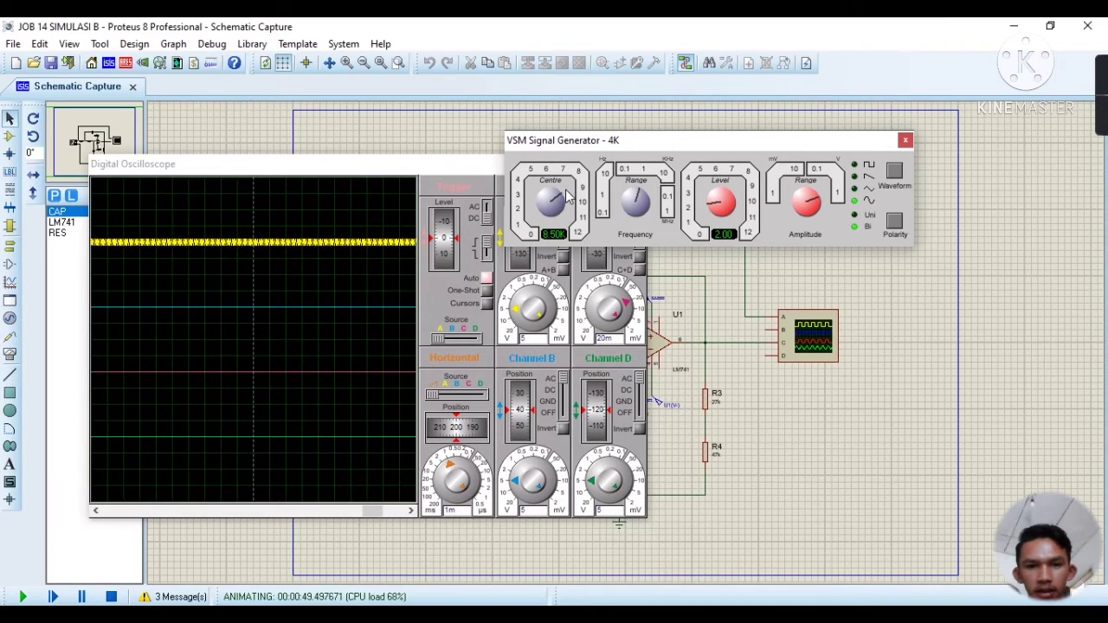
scroll(567, 196, "down", 6)
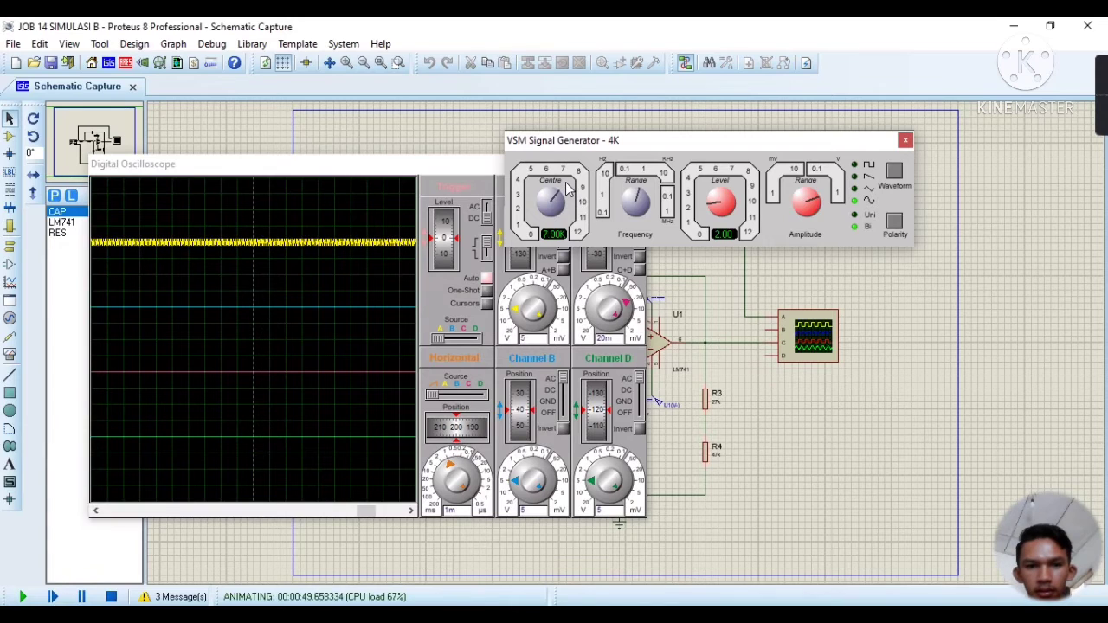
scroll(567, 188, "up", 1)
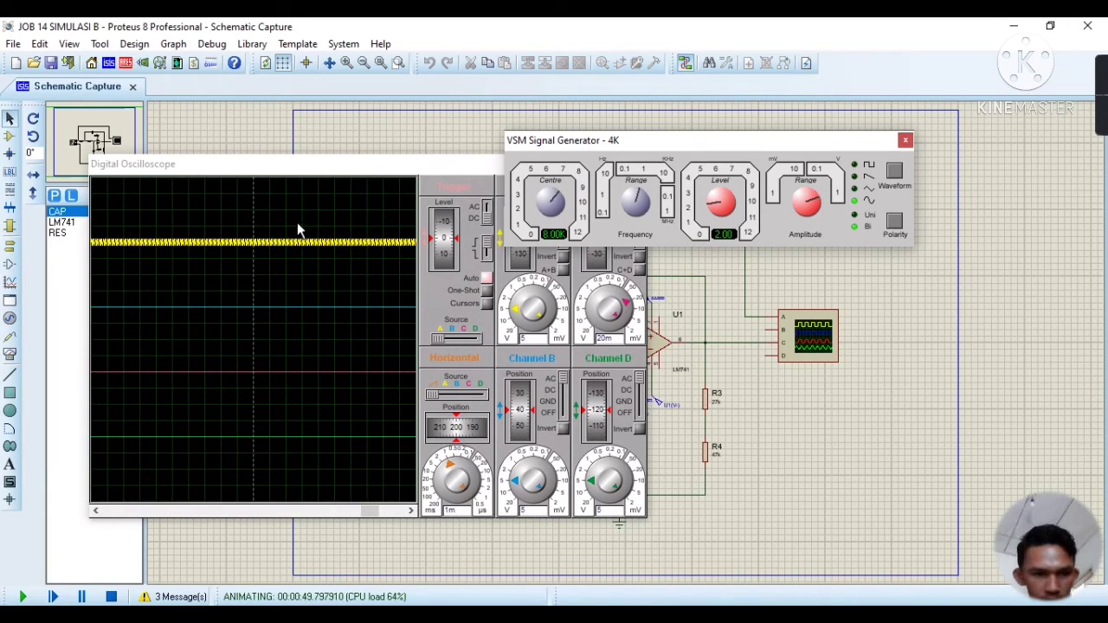
- Set the oscilloscope's Channel A vertical scale to 2 V per division
left_click(516, 304)
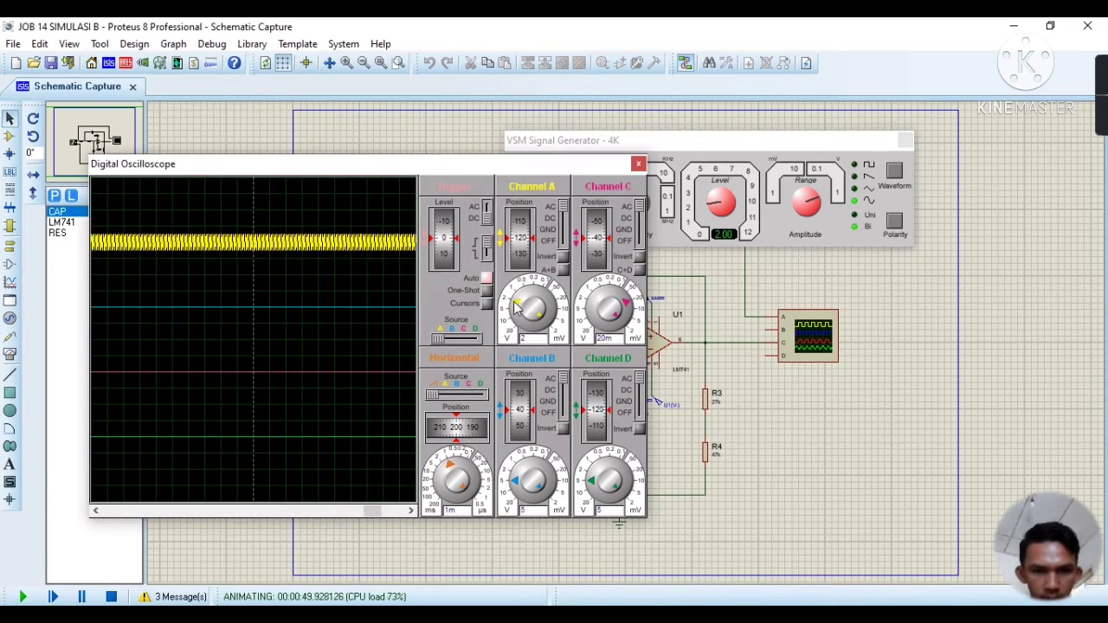
left_click(517, 305)
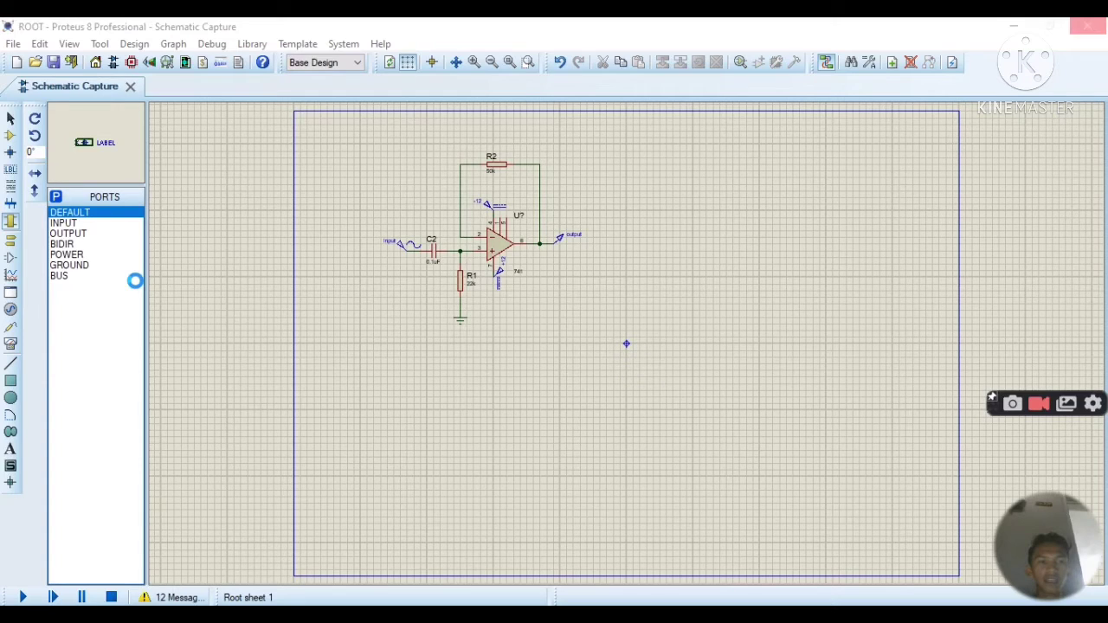
- Draw a frequency response graph beside the op-amp circuit and add a phasor trace with Input as probe P1 and output as probe P2
left_click(11, 275)
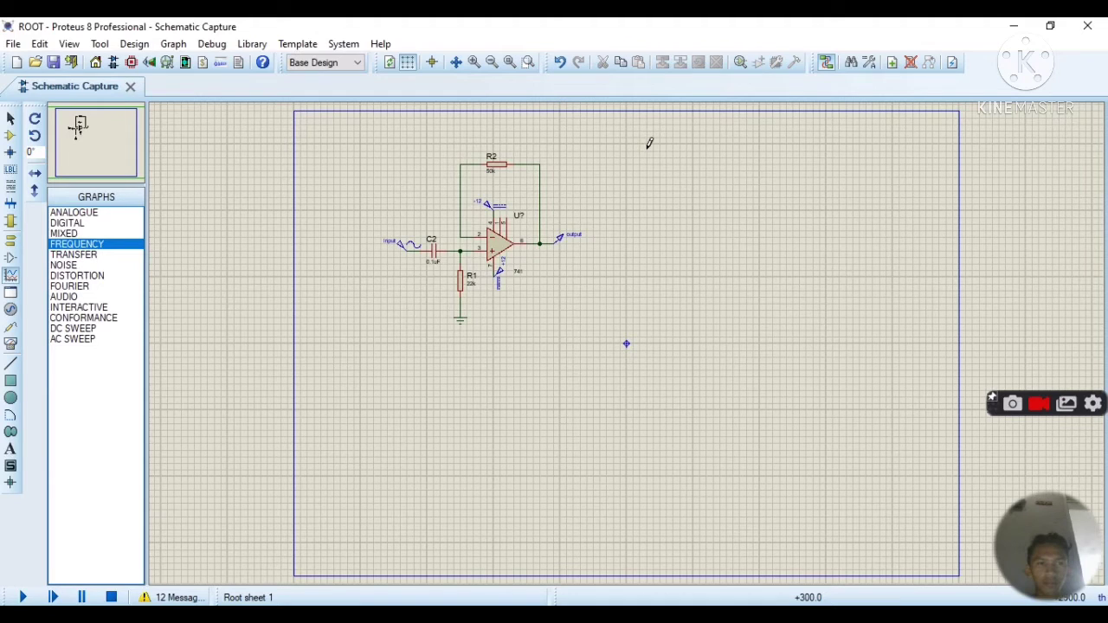
left_click_drag(648, 148, 920, 343)
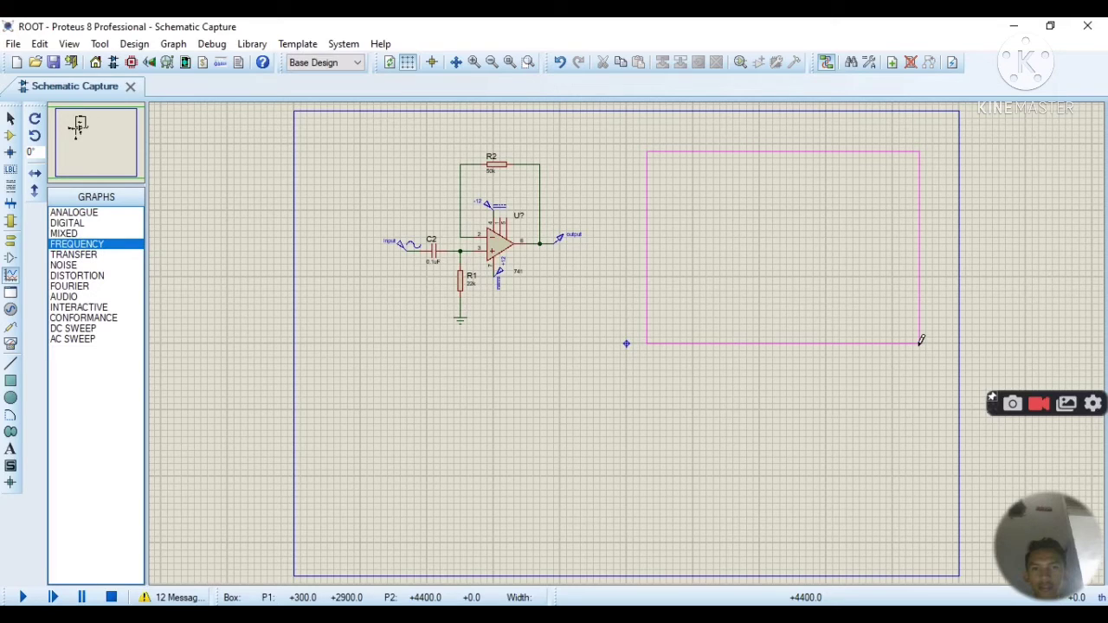
left_click_drag(921, 340, 920, 343)
right_click(763, 232)
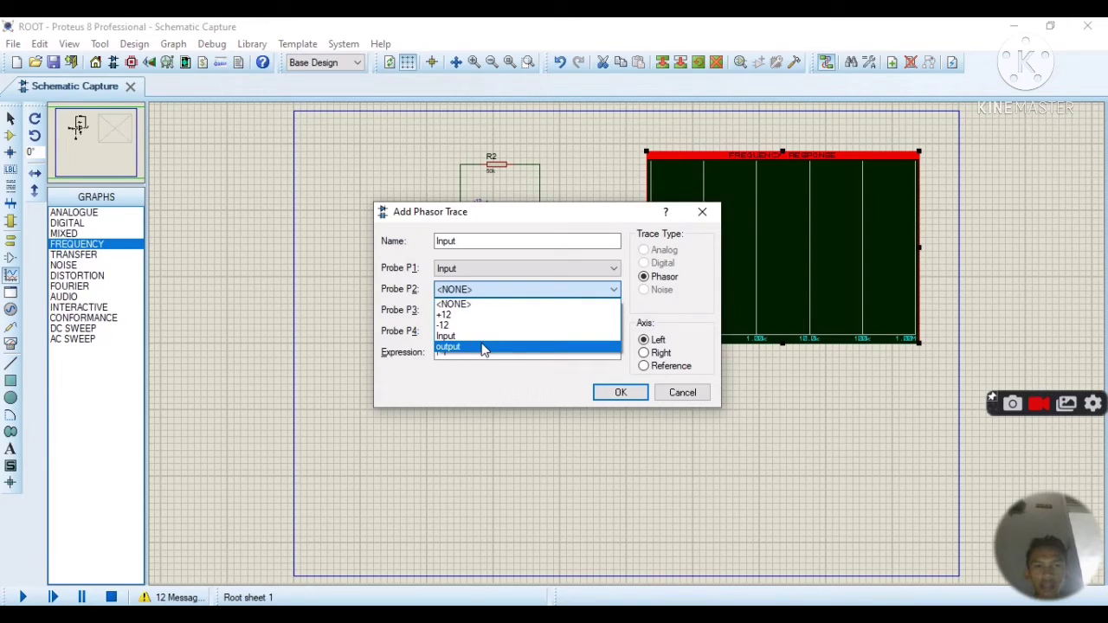
- Set the frequency graph's reference to Input and its stop frequency to 1M, and resimulate the graph
right_click(737, 246)
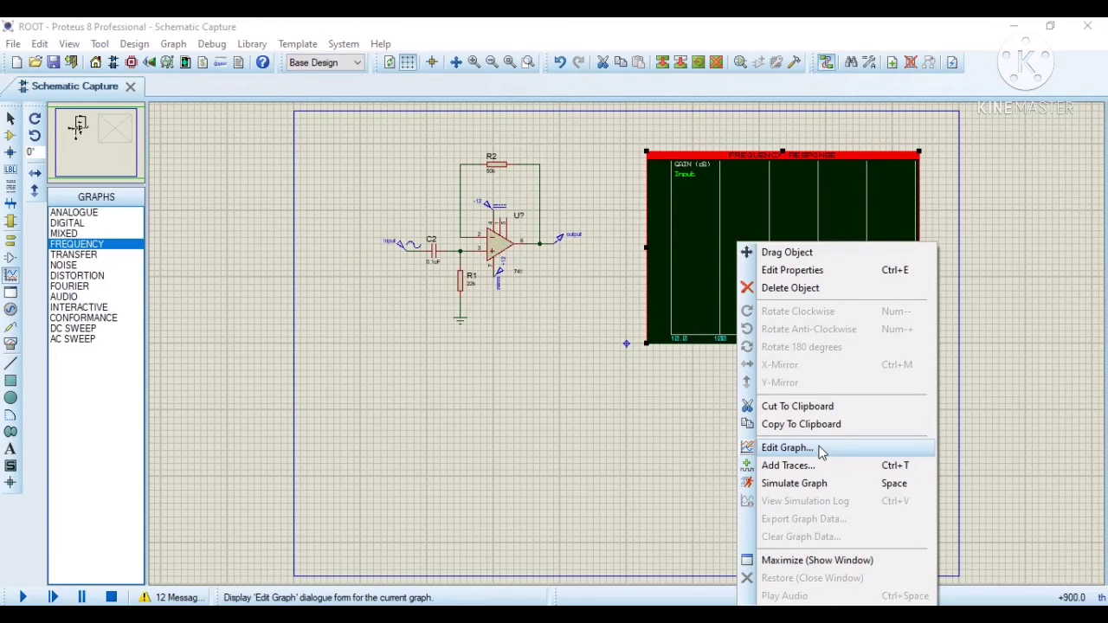
left_click(820, 449)
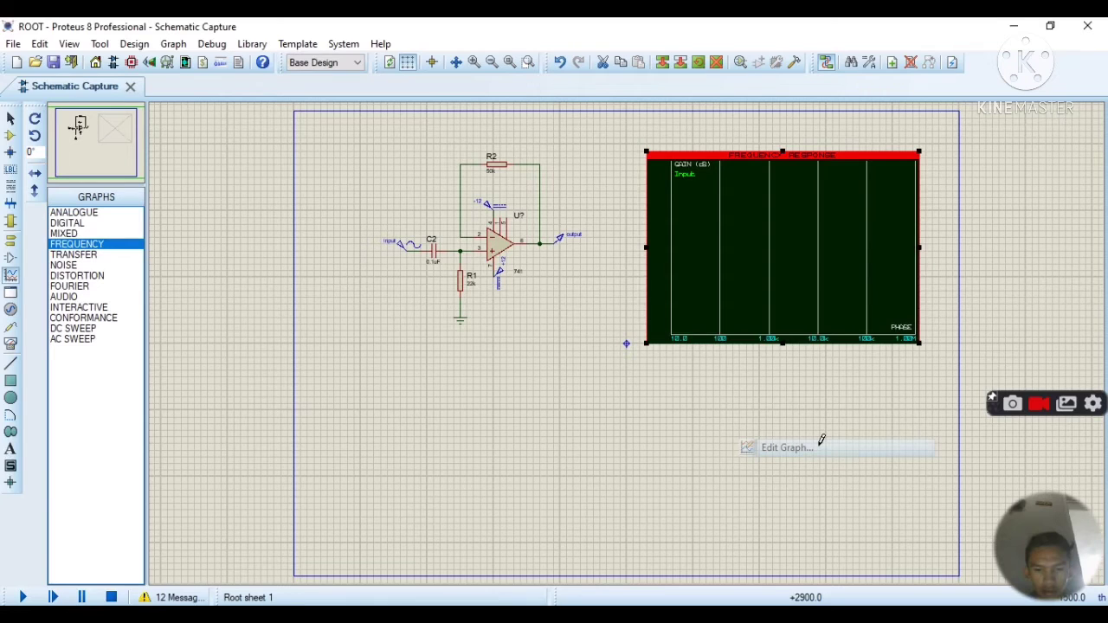
left_click(787, 447)
double_click(425, 266)
type("1")
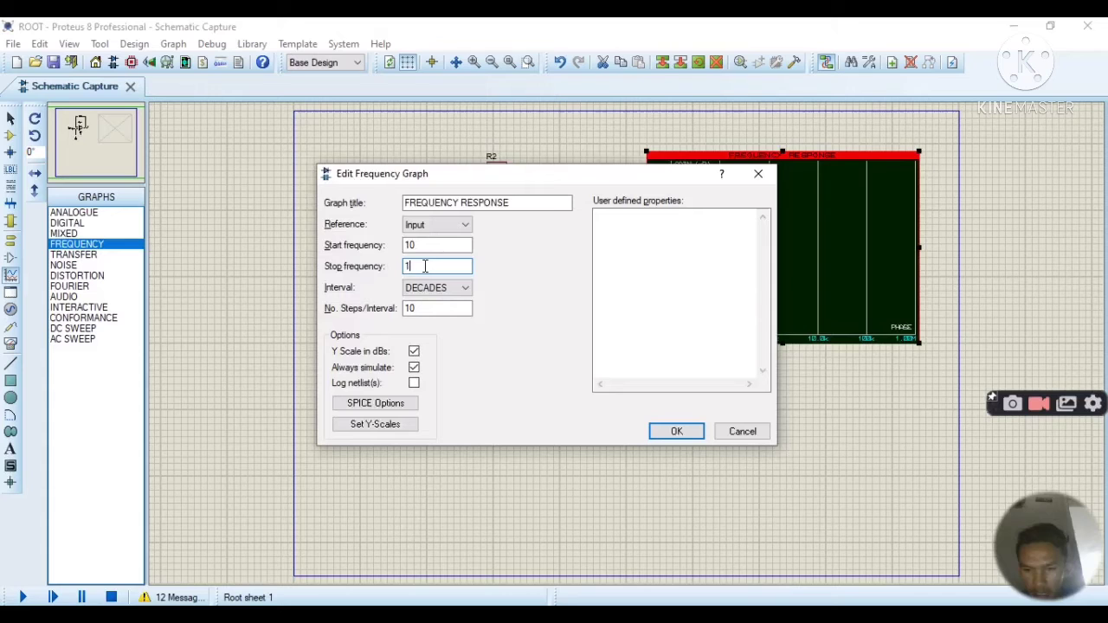
left_click(689, 433)
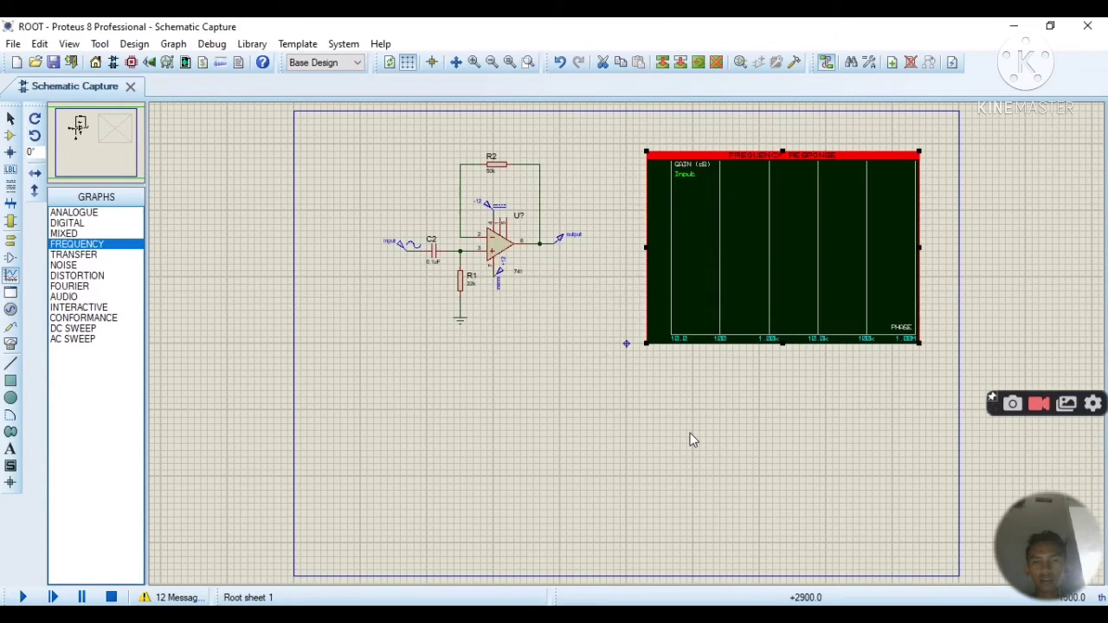
key("space")
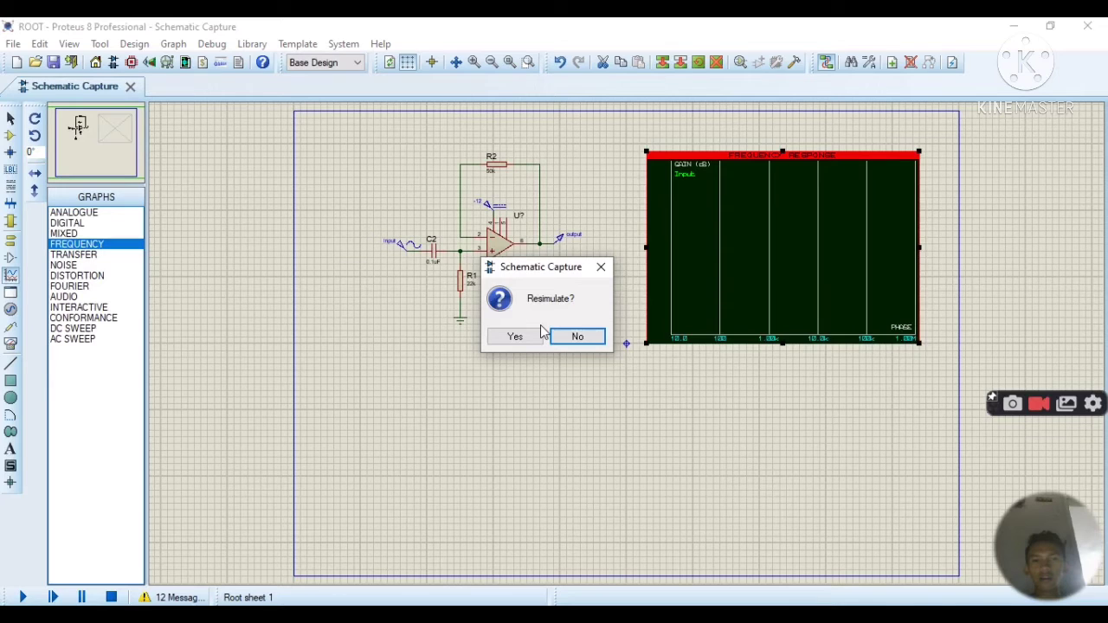
left_click(519, 336)
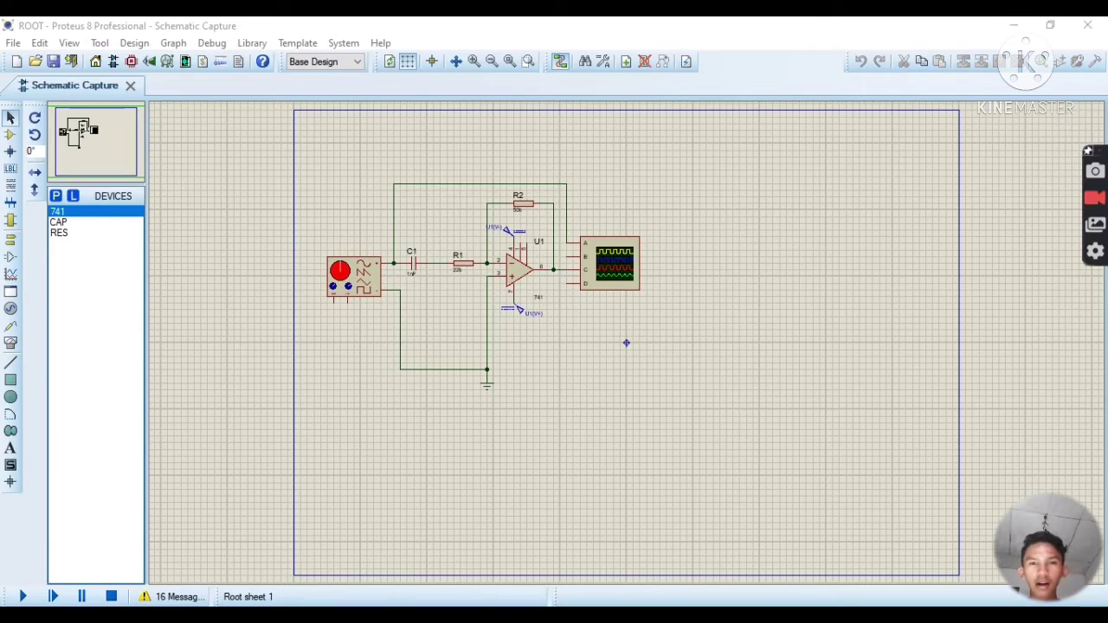
- Run the single op-amp circuit's simulation, uncover the oscilloscope display, and tune the signal generator's frequency to 400
left_click(24, 596)
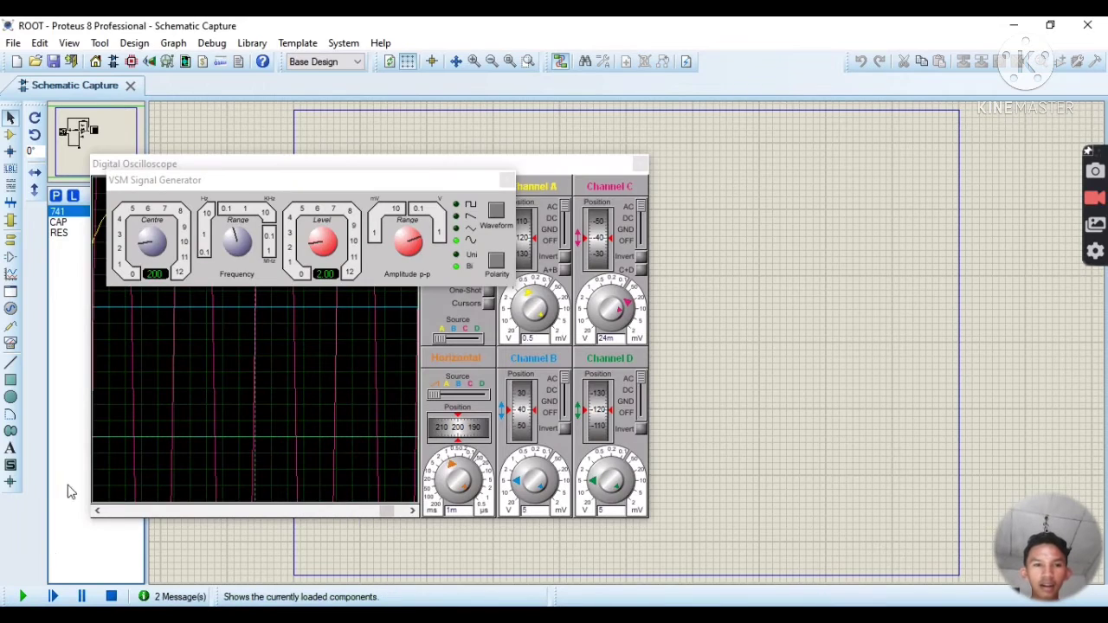
left_click_drag(318, 184, 755, 127)
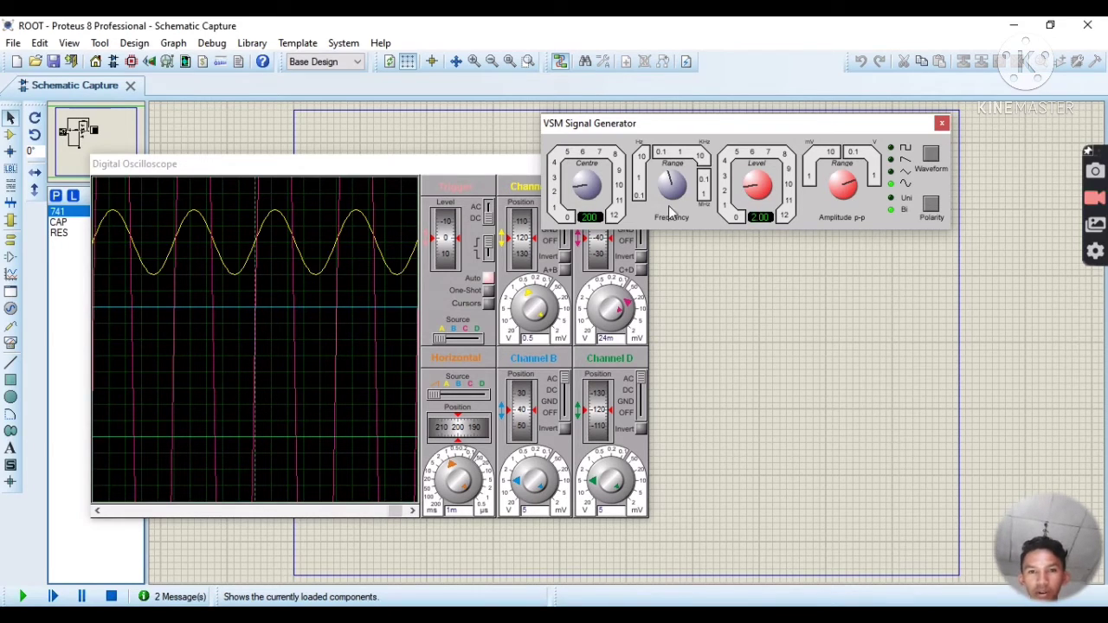
left_click_drag(571, 195, 580, 180)
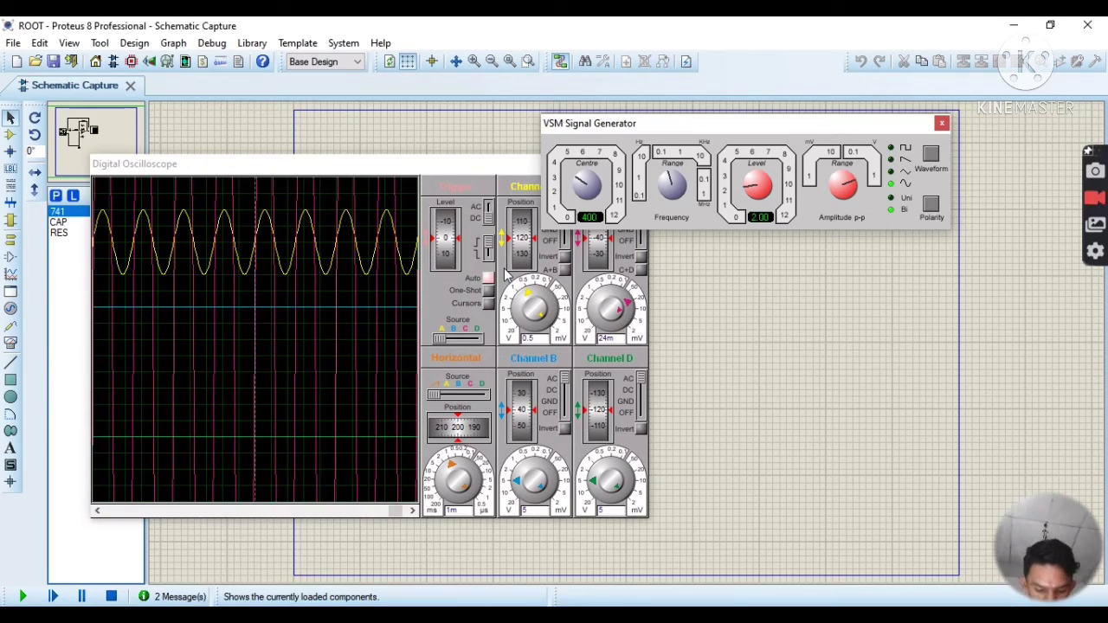
- Switch the signal generator to the next higher frequency range and tune its frequency to 2.00K and finally 8.00K
left_click(672, 174)
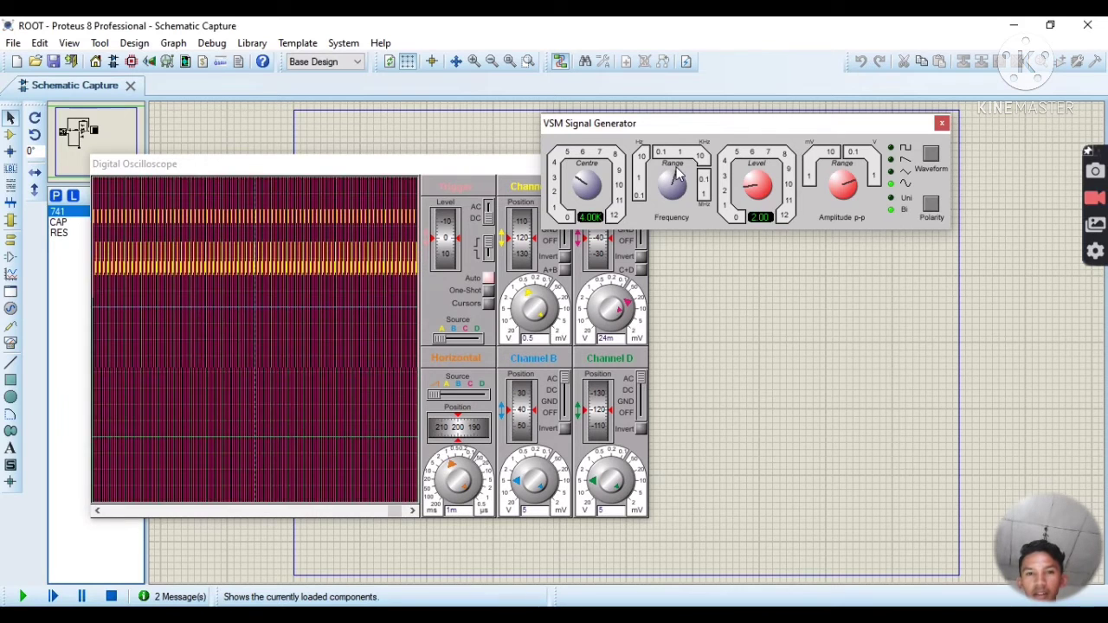
left_click_drag(582, 185, 559, 192)
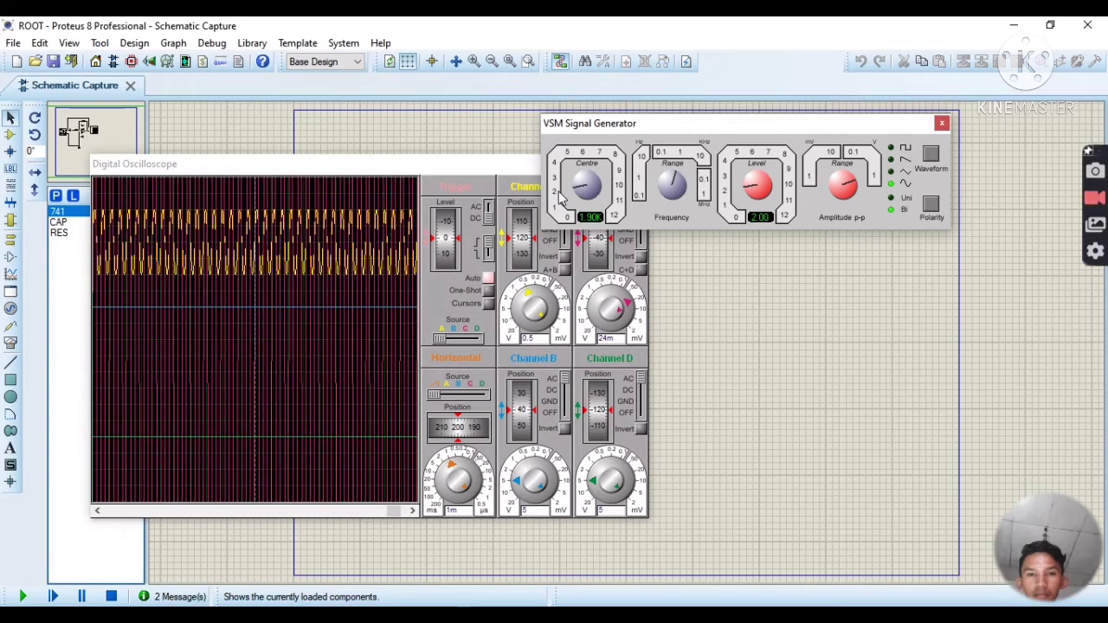
left_click_drag(557, 189, 558, 191)
left_click_drag(557, 191, 559, 190)
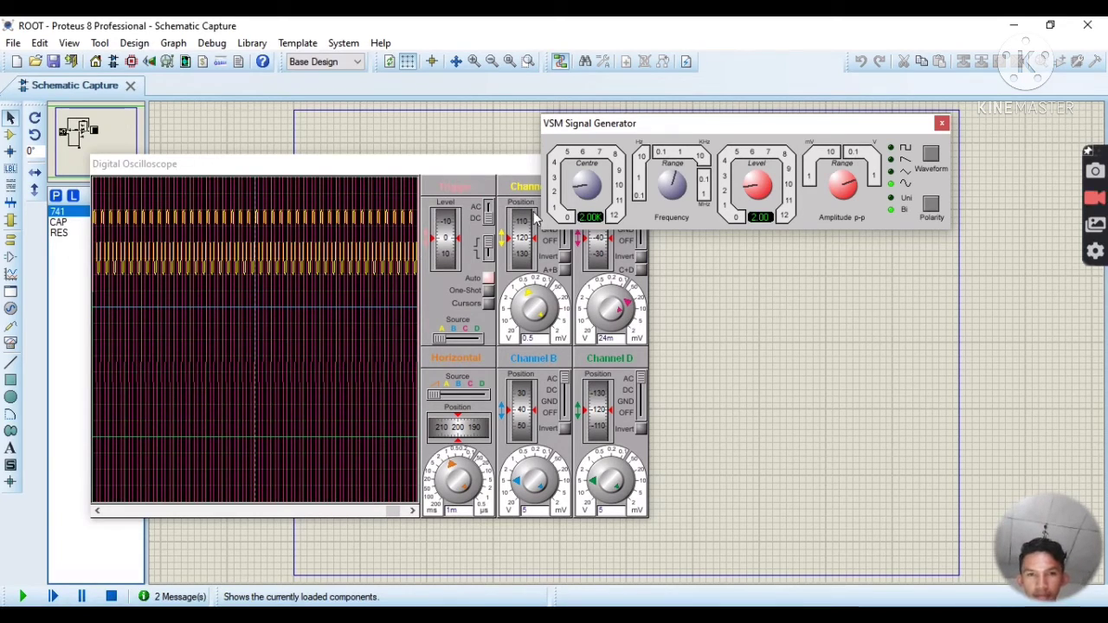
left_click_drag(578, 191, 603, 173)
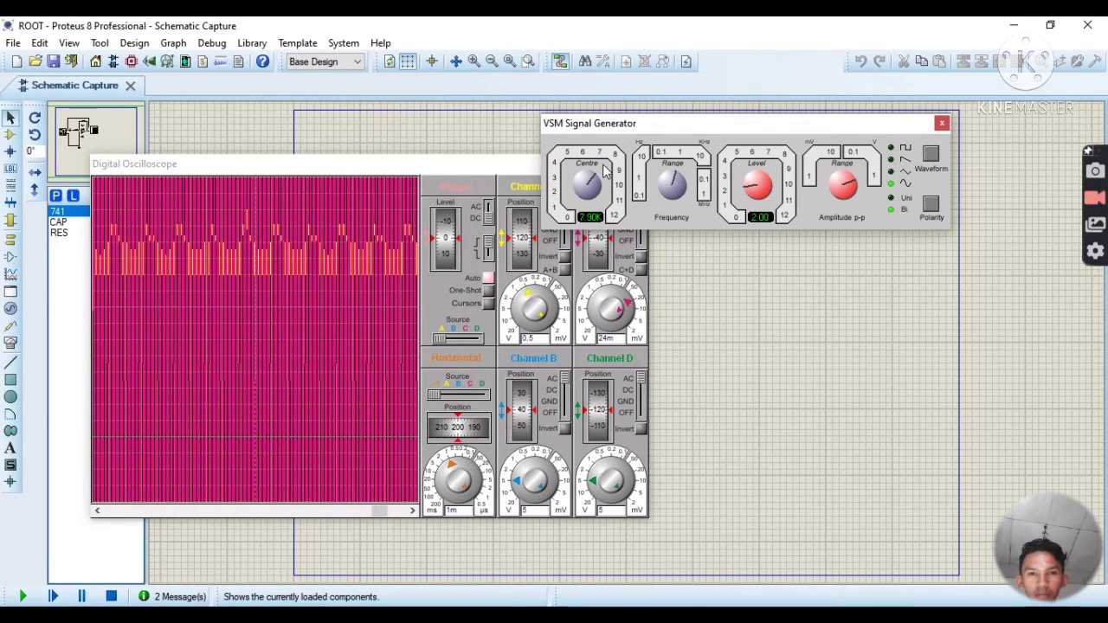
left_click(604, 171)
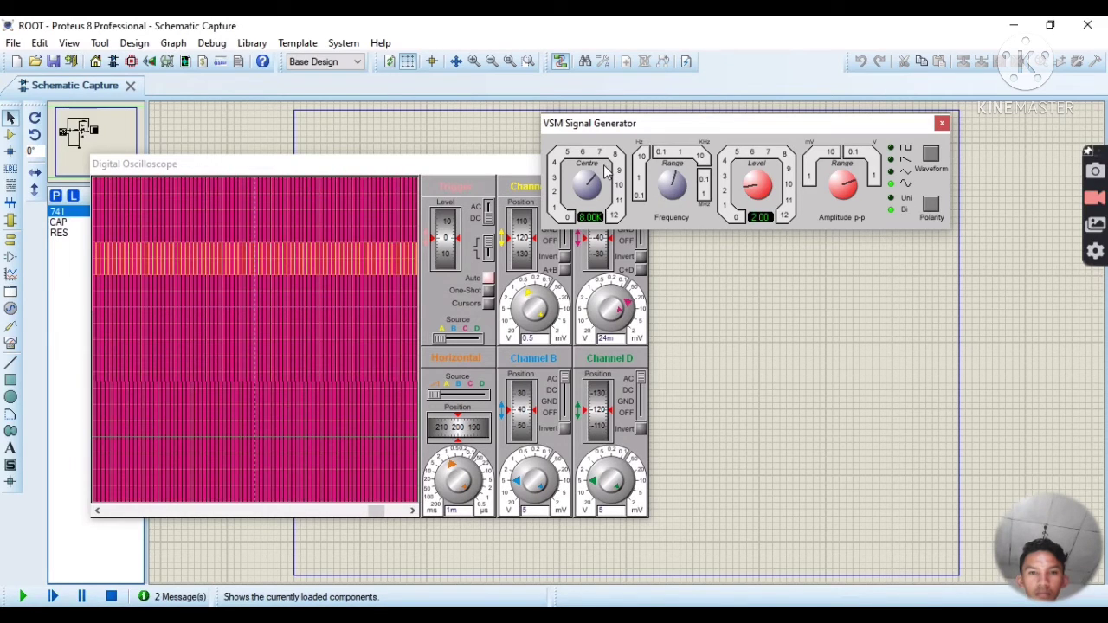
- Set the oscilloscope's Channel A vertical scale to 0.24 V per division
left_click(528, 294)
left_click(532, 291)
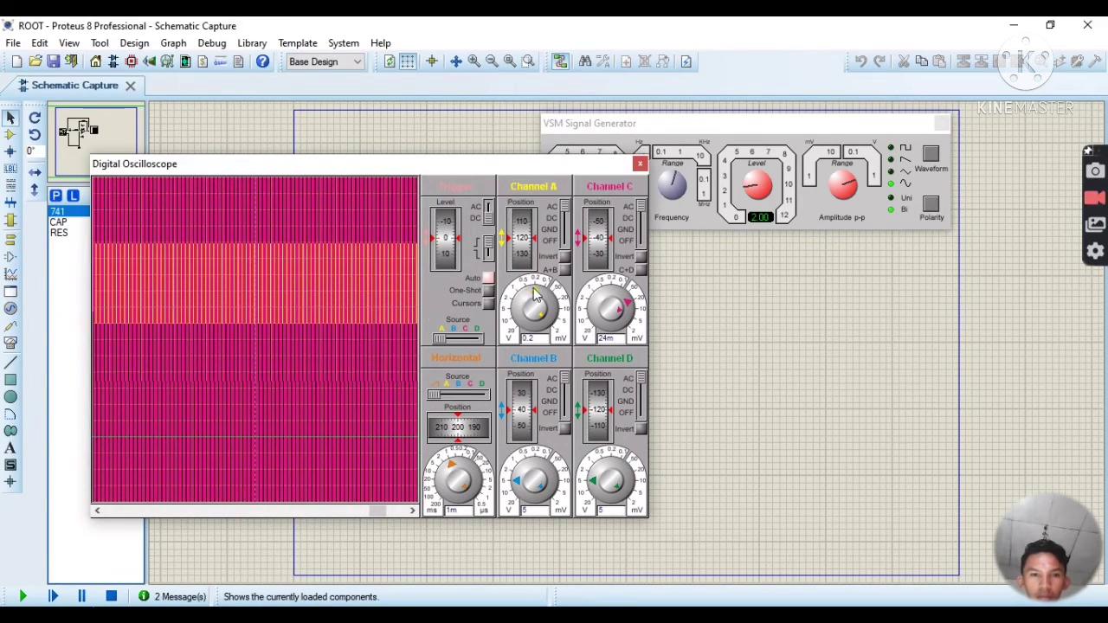
left_click_drag(536, 289, 547, 318)
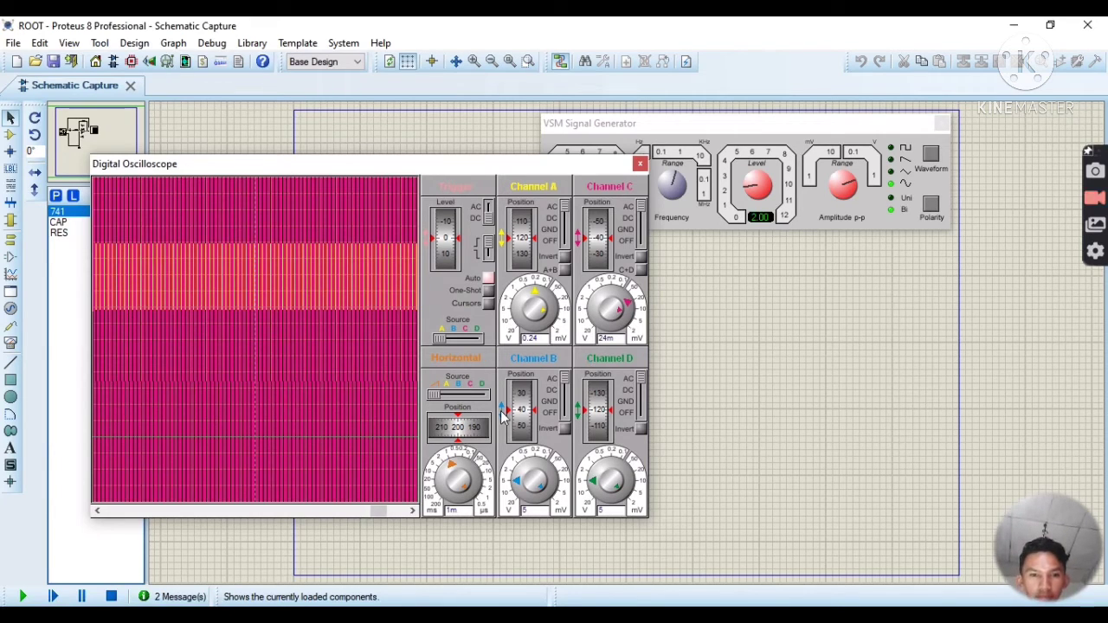
- Try a horizontal timebase of 0.5 ms per division on the oscilloscope and return it to 1 ms
left_click(469, 466)
left_click(465, 466)
left_click(461, 467)
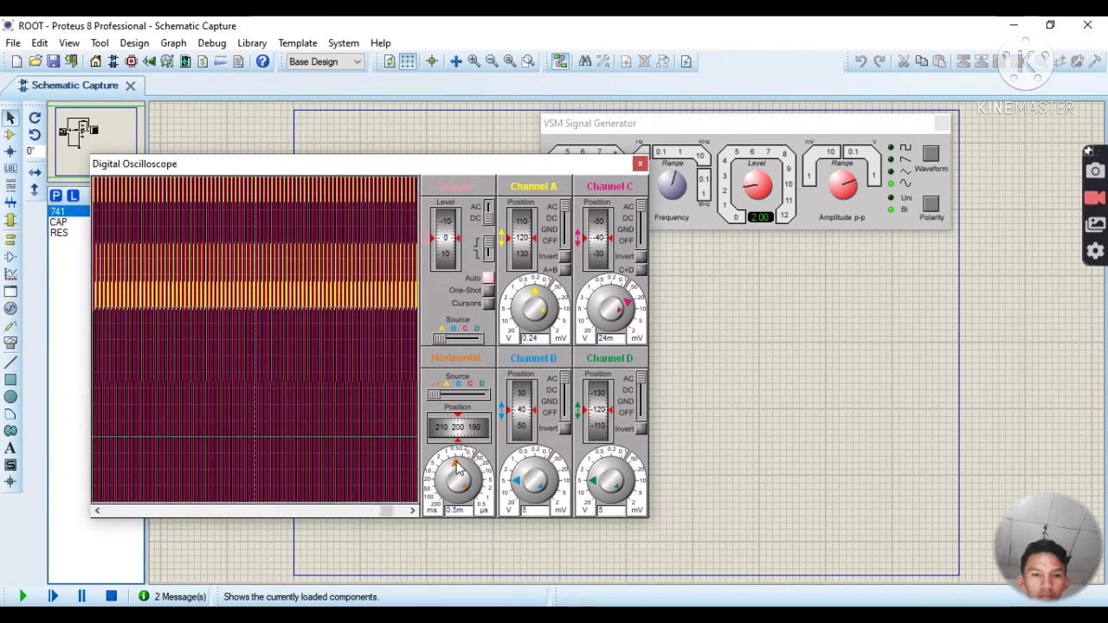
left_click(449, 470)
left_click(449, 469)
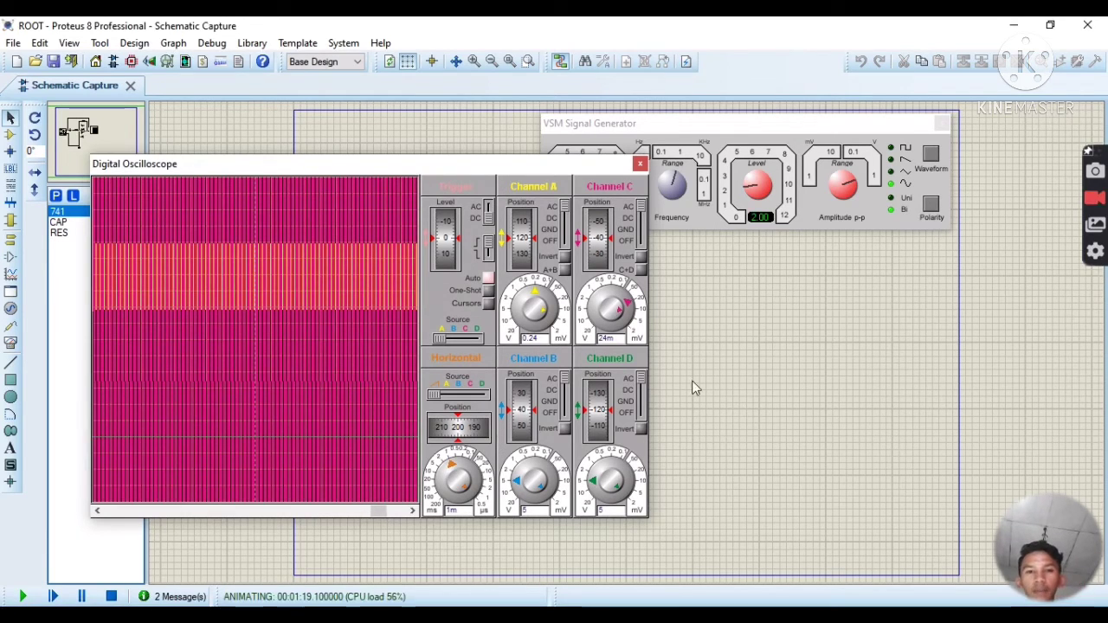
- Bring the signal generator in front of the oscilloscope to show its settings, and stop the simulation
left_click(749, 383)
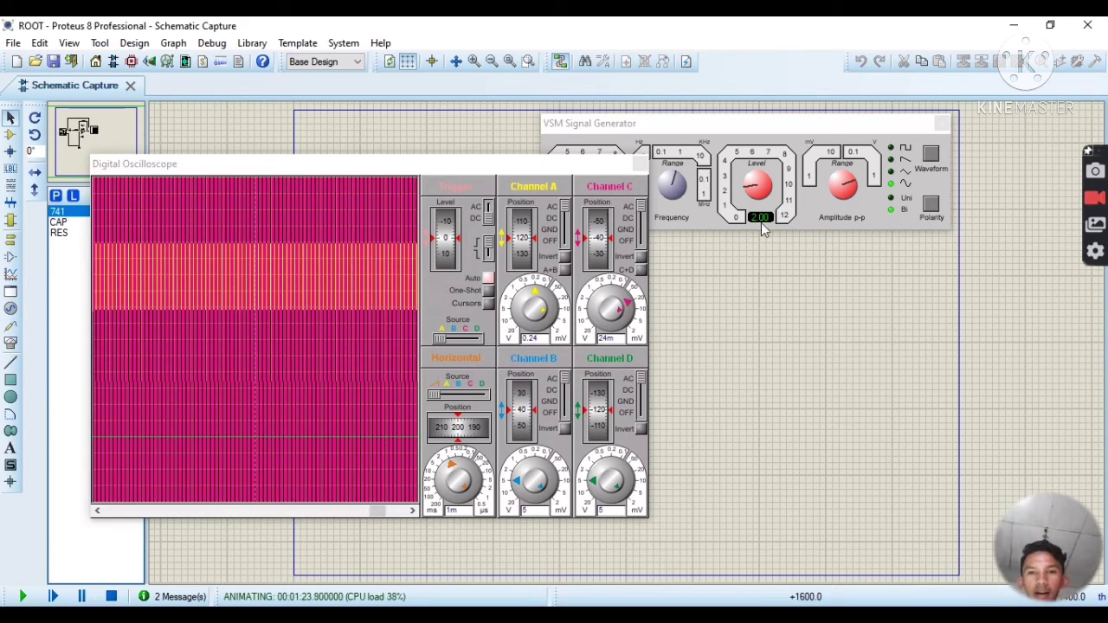
left_click(811, 204)
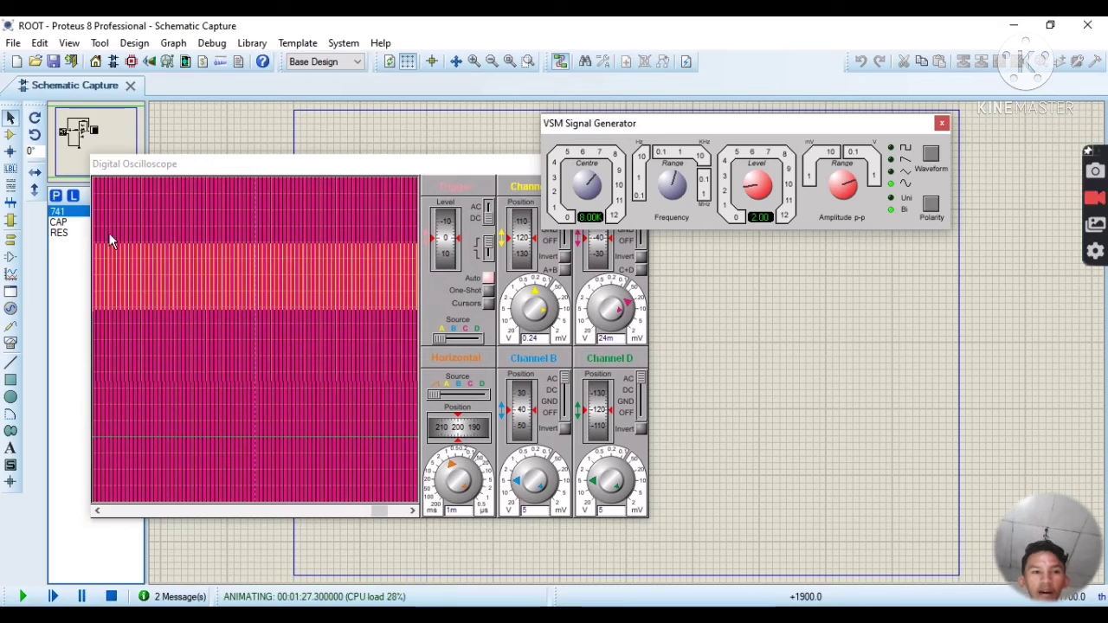
key("shift+Pause")
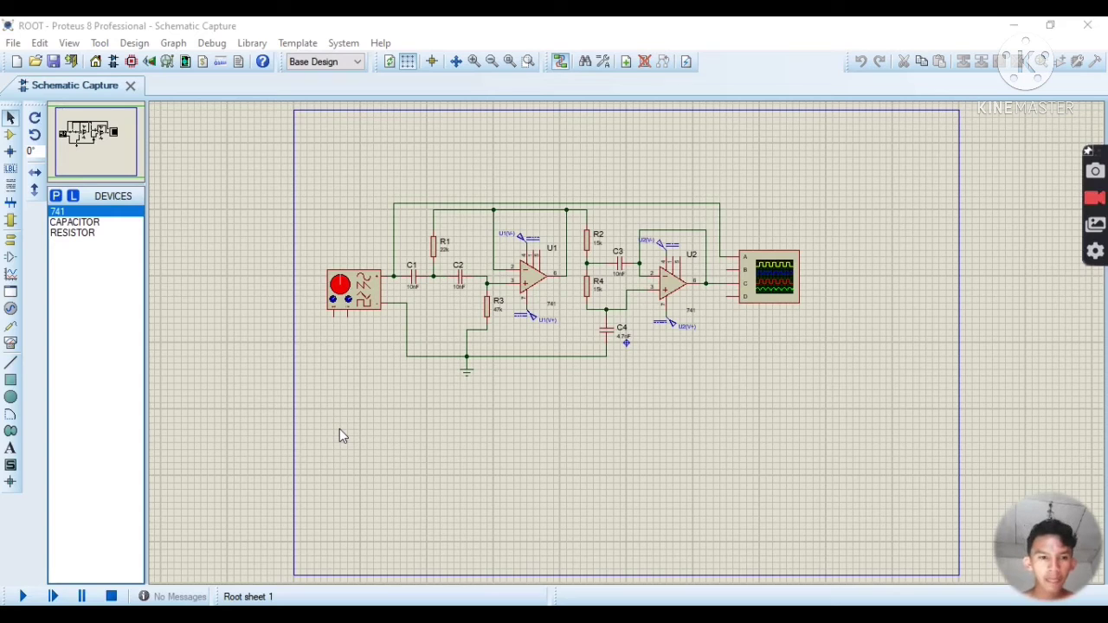
- Run the two-op-amp filter circuit's simulation, uncover the oscilloscope display, and tune the signal generator's frequency to 1.00K
left_click(24, 598)
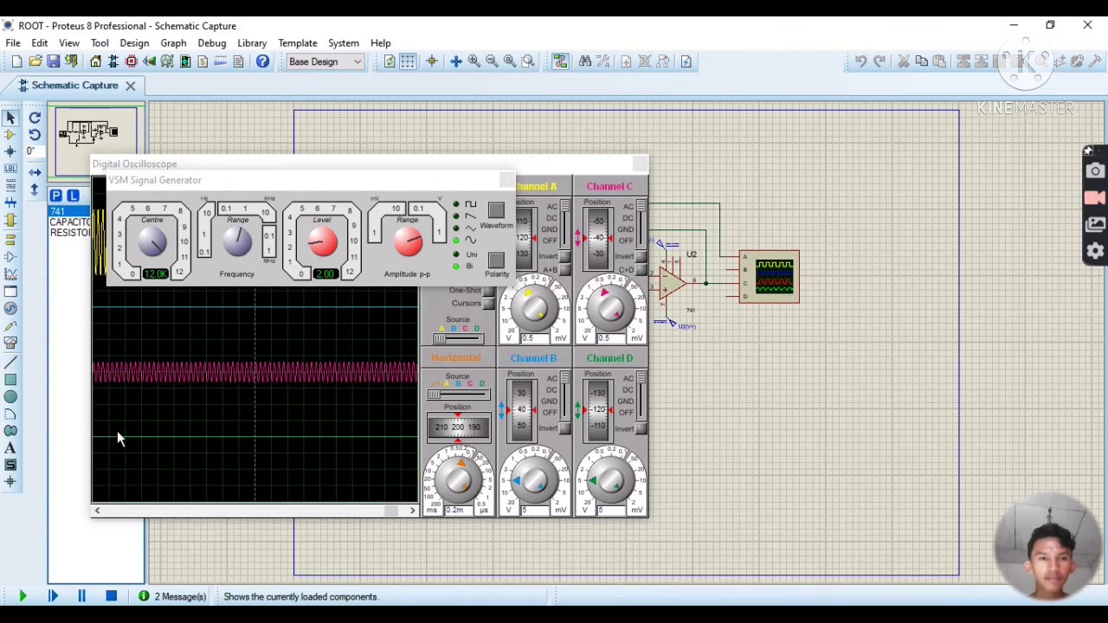
left_click_drag(297, 182, 701, 118)
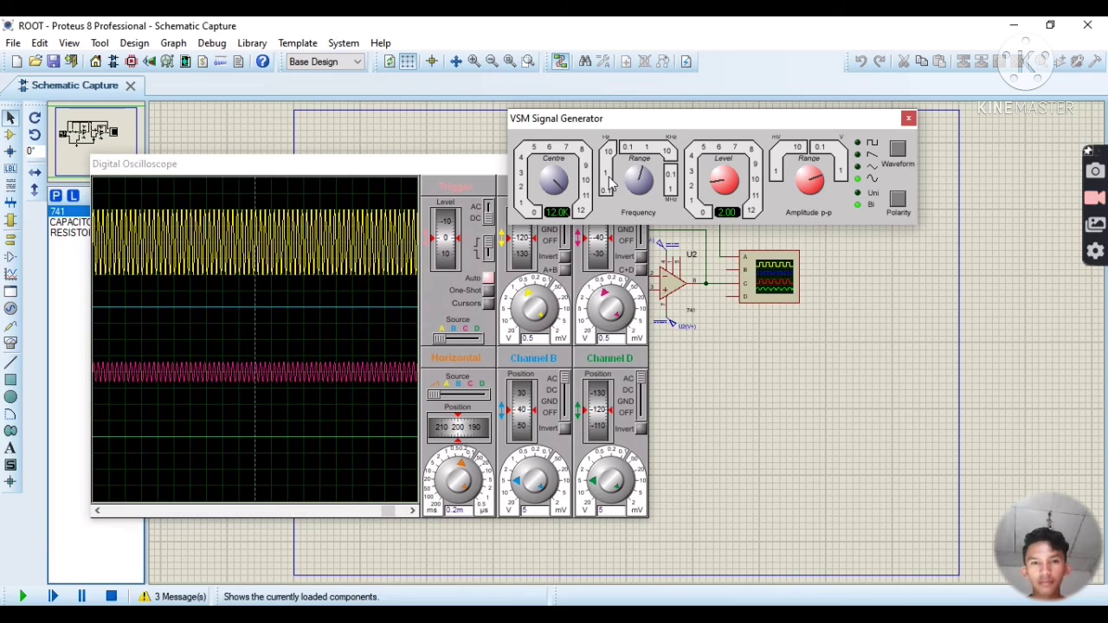
left_click_drag(562, 189, 514, 213)
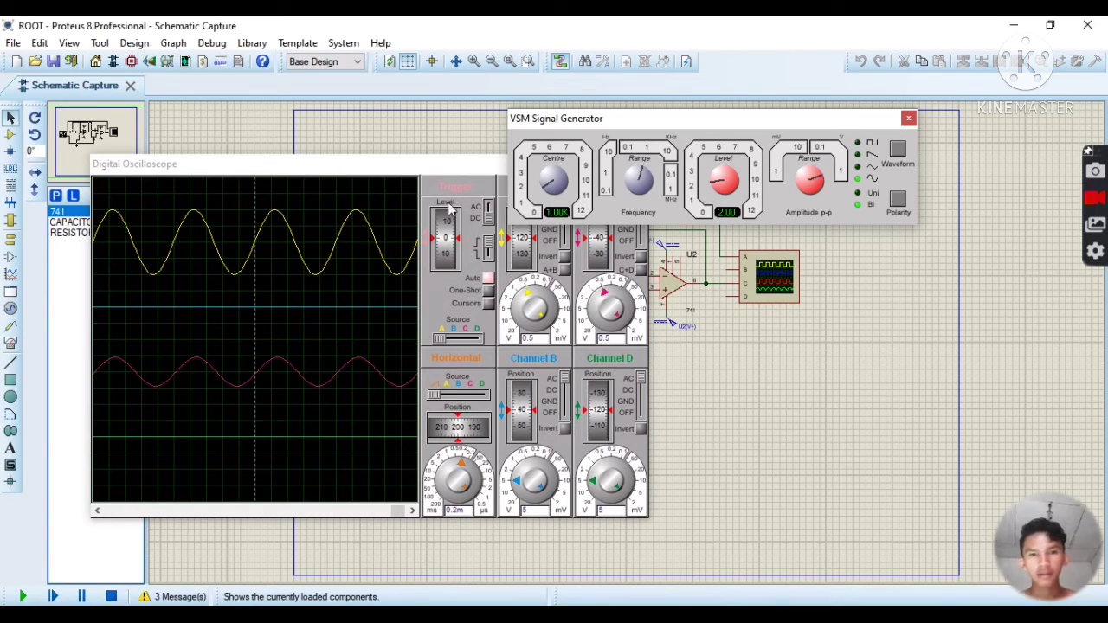
- Tune the signal generator's frequency to 6.00K and finally 10.0K
left_click_drag(545, 191, 556, 172)
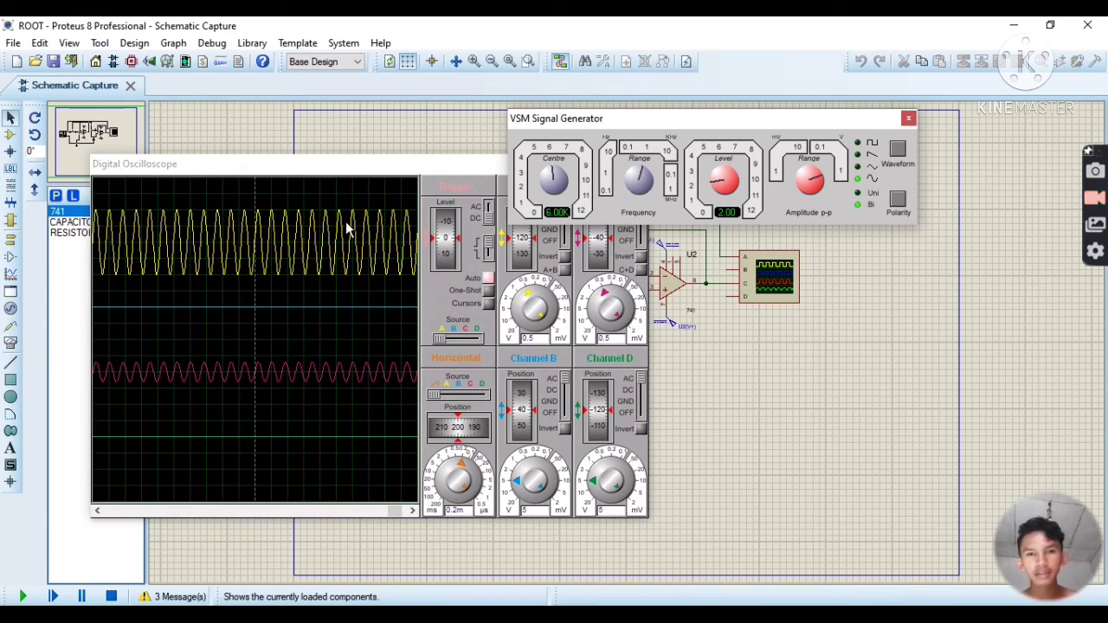
left_click(554, 173)
left_click(554, 173)
left_click(554, 173)
left_click_drag(554, 173, 588, 184)
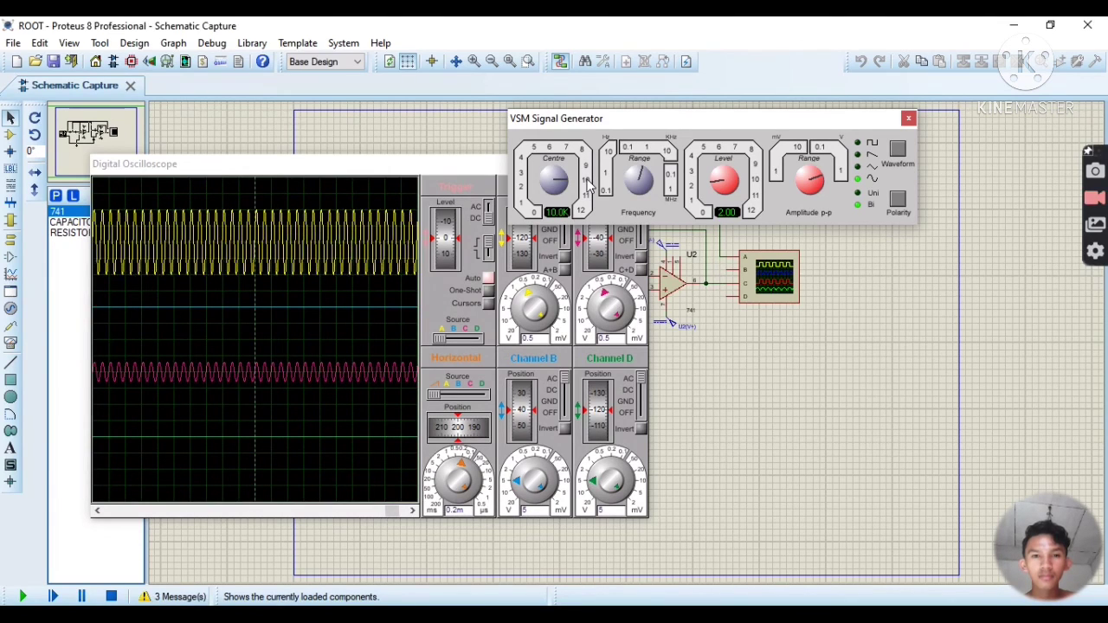